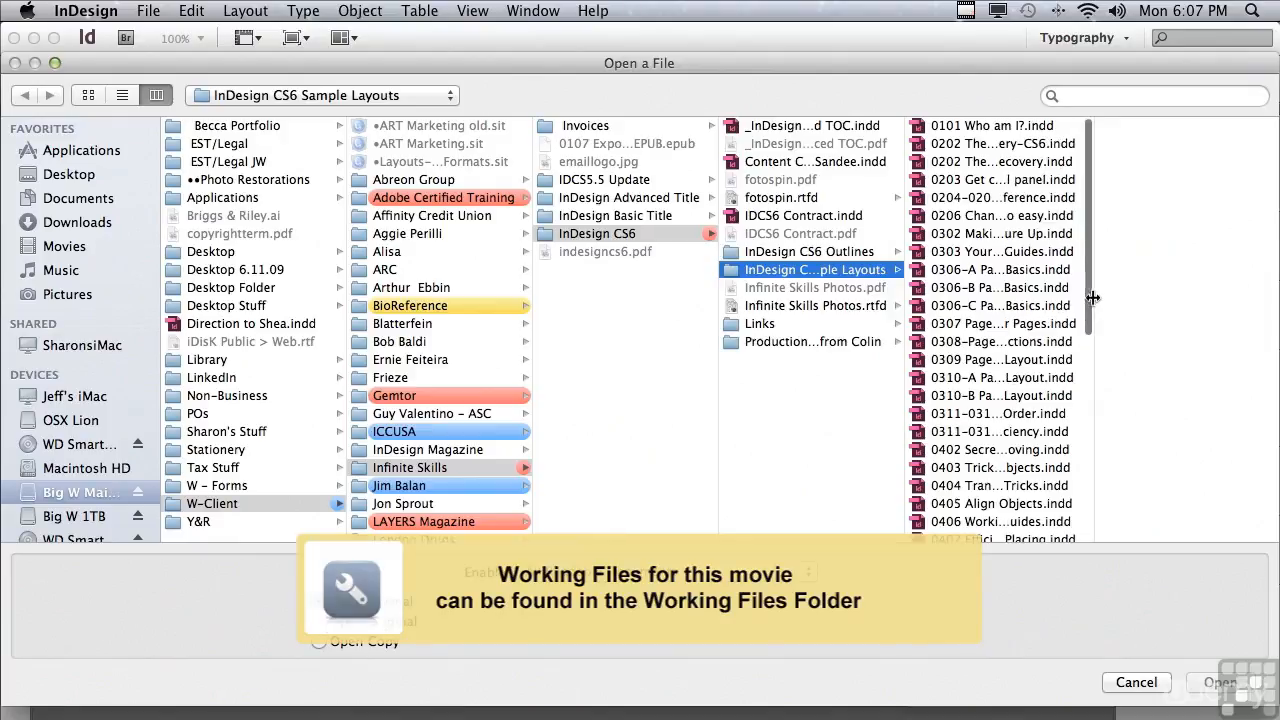
Open the file 0604 The Hidden Power of OpenType.indd from the InDesign CS6 Sample Layouts folder.
scroll(1090, 296, down, 5)
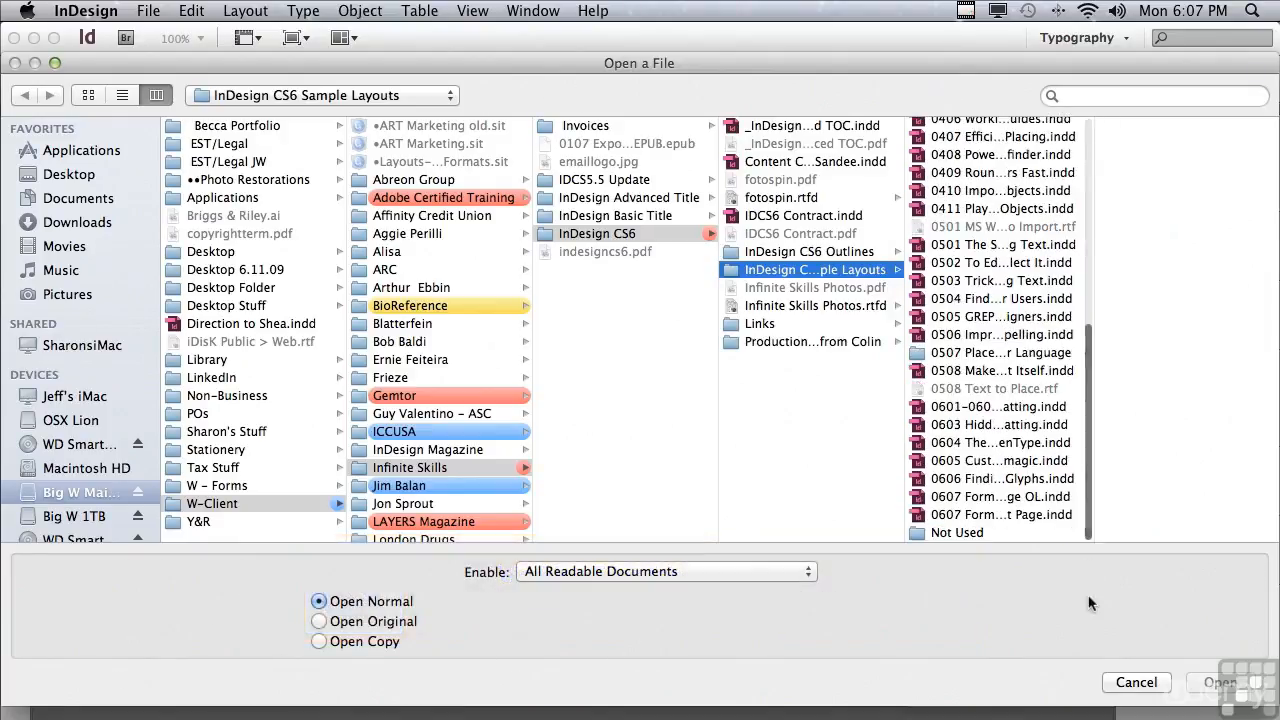
click(949, 443)
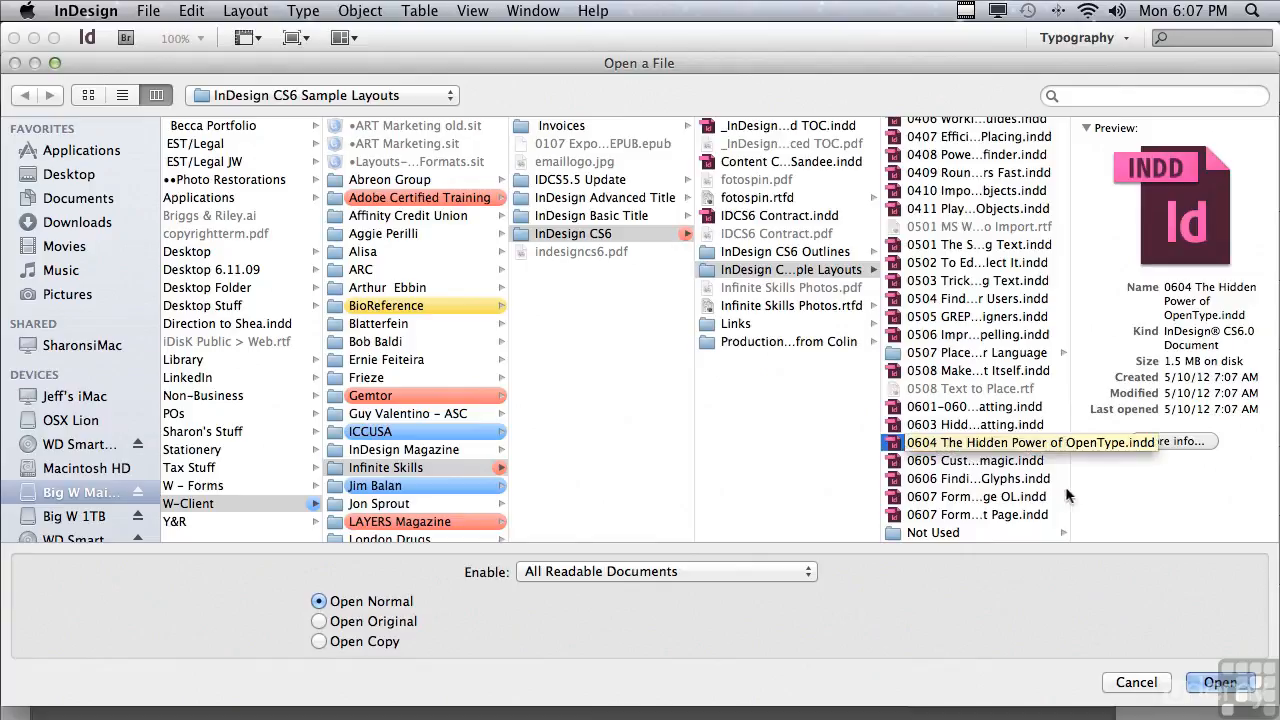
double_click(990, 443)
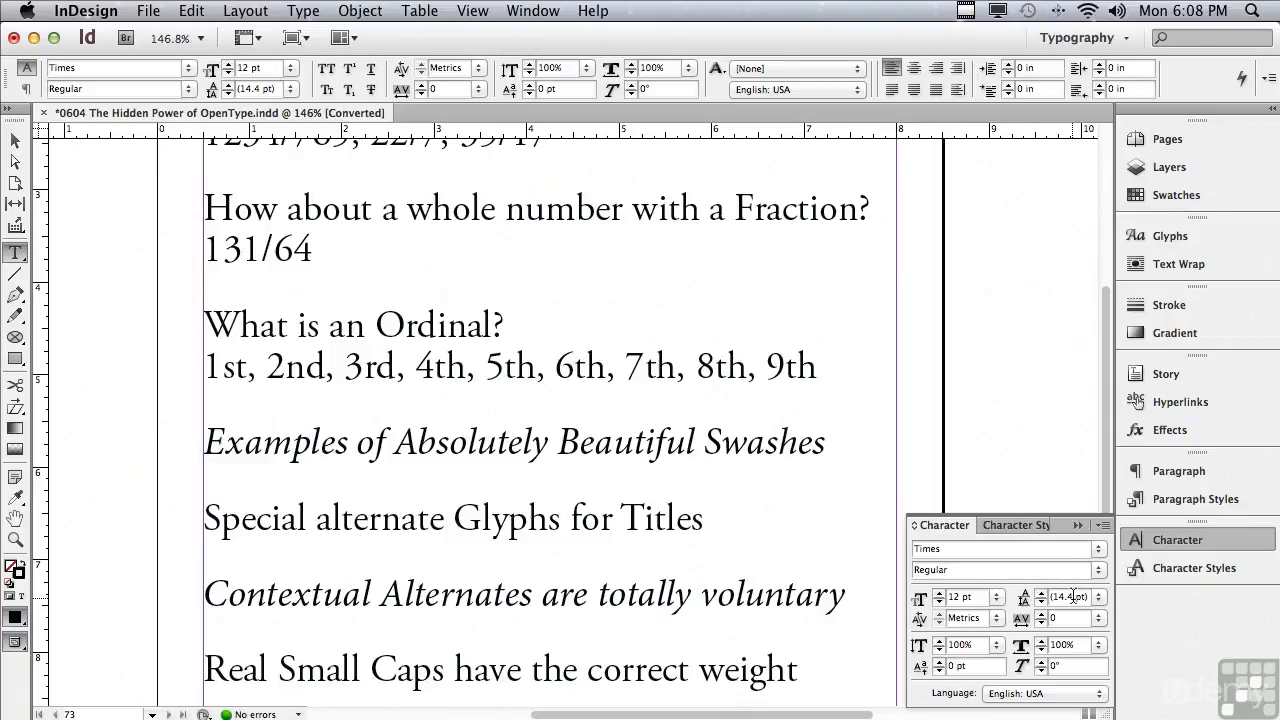
Select the ½ ¾ fractions and examine the Numbers glyph set in the Glyphs panel.
scroll(1107, 458, up, 10)
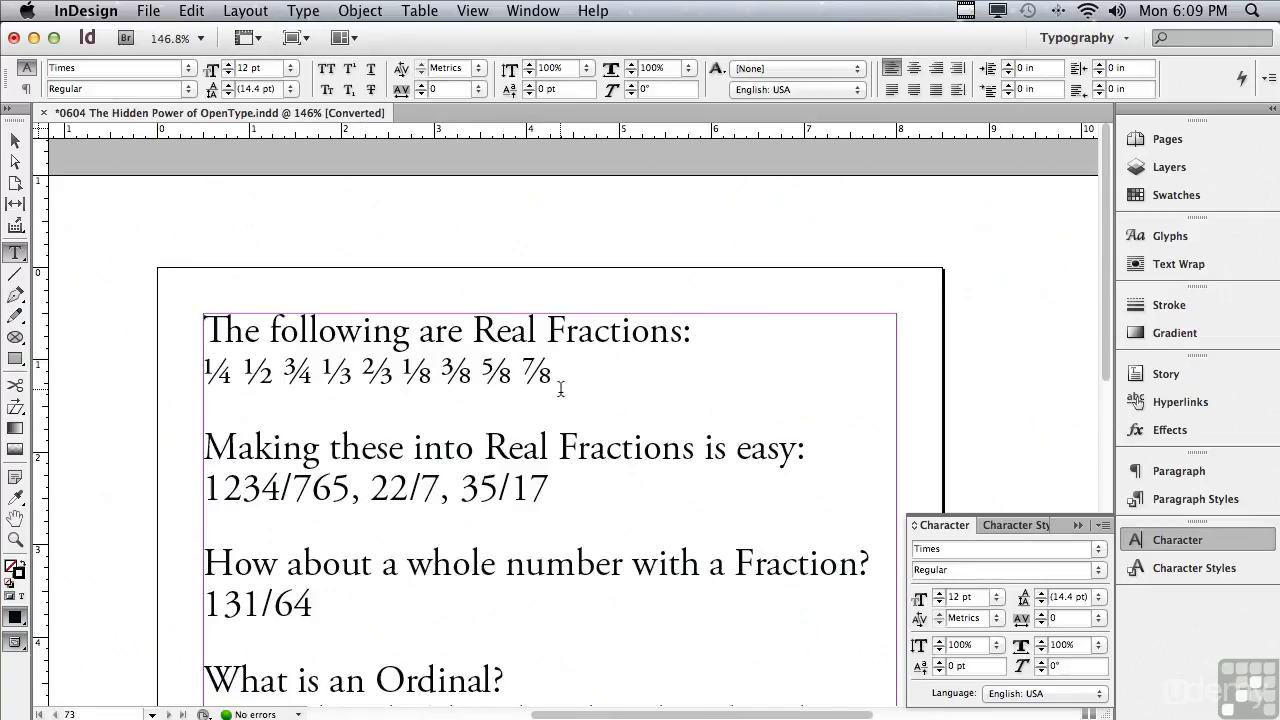
click(1155, 240)
drag(234, 370, 313, 372)
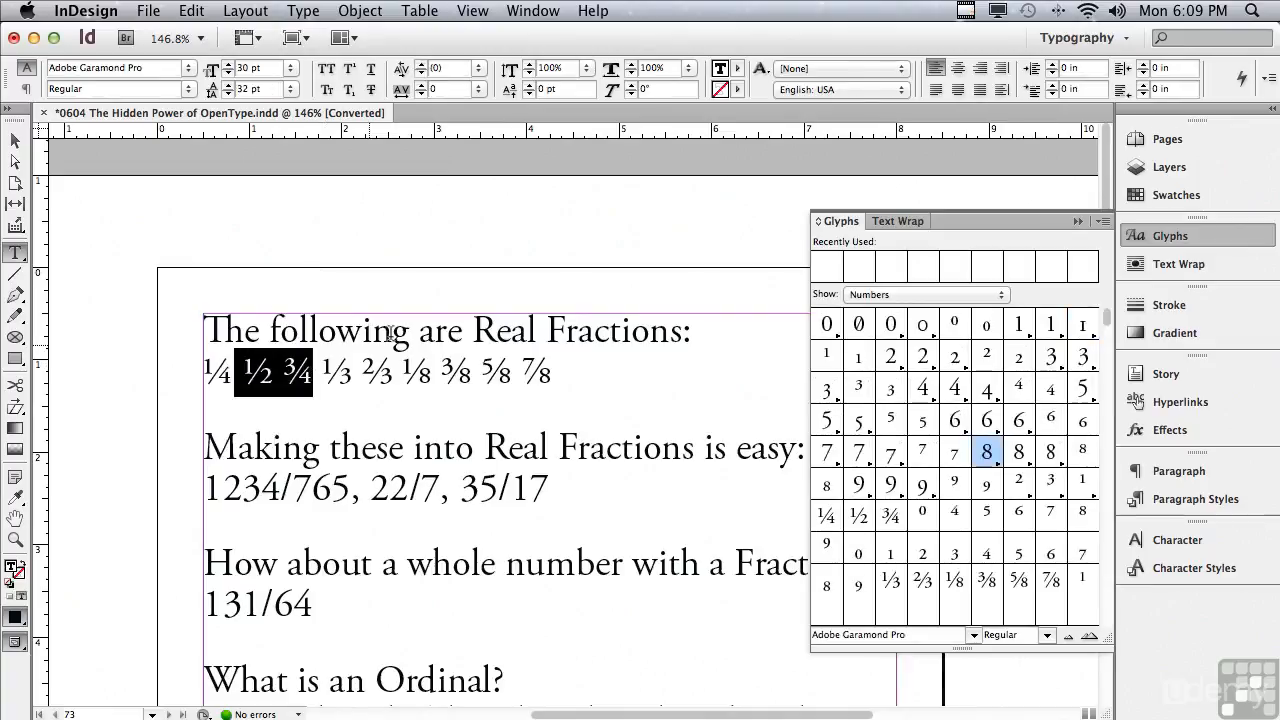
click(859, 296)
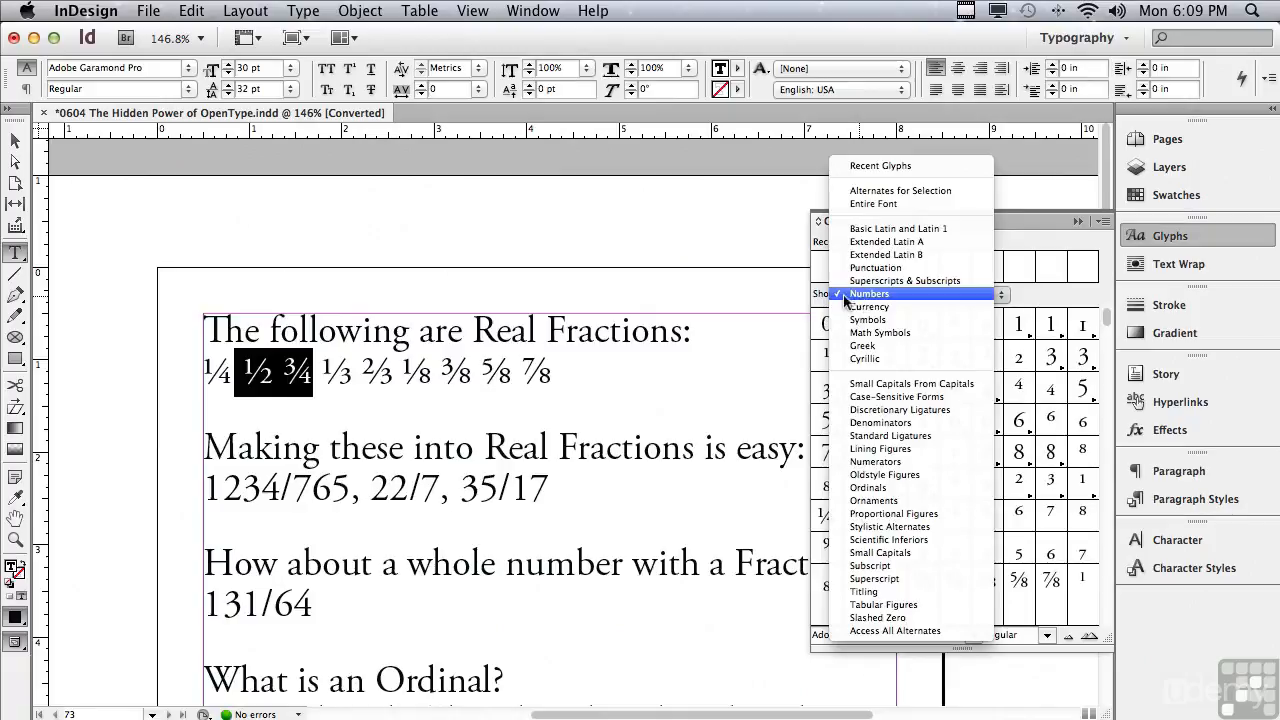
click(817, 297)
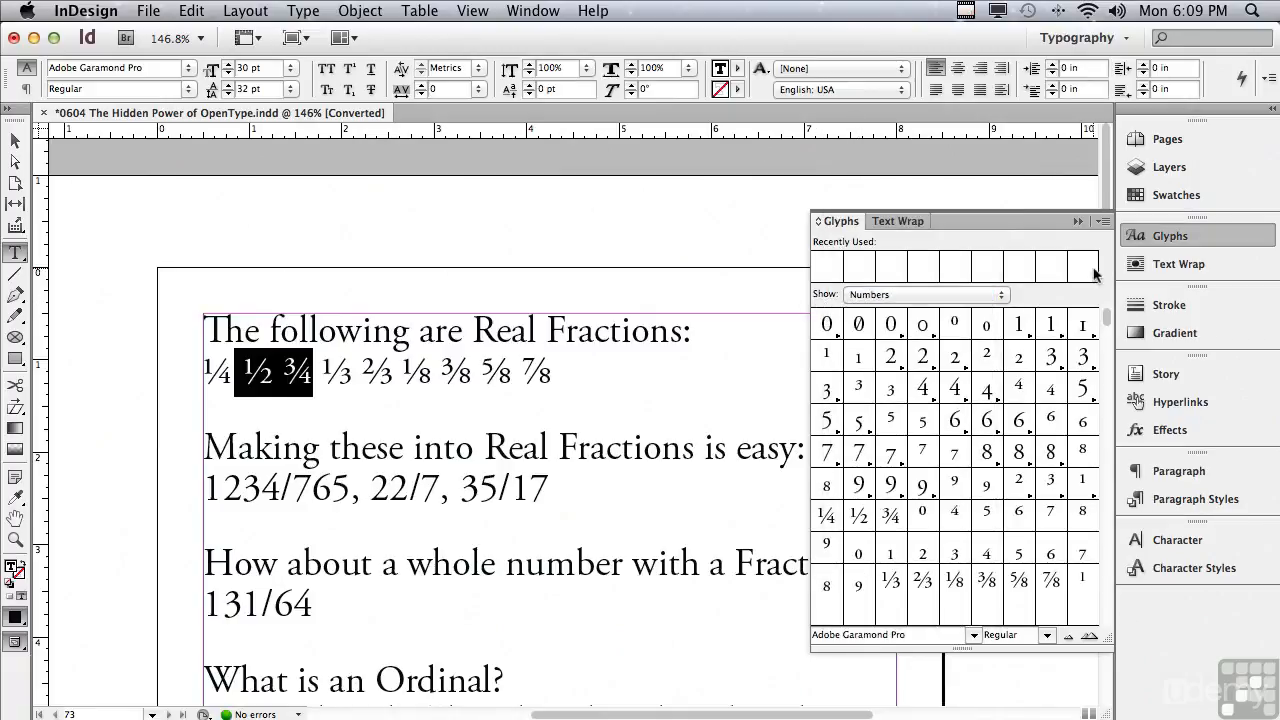
mouse_move(832, 517)
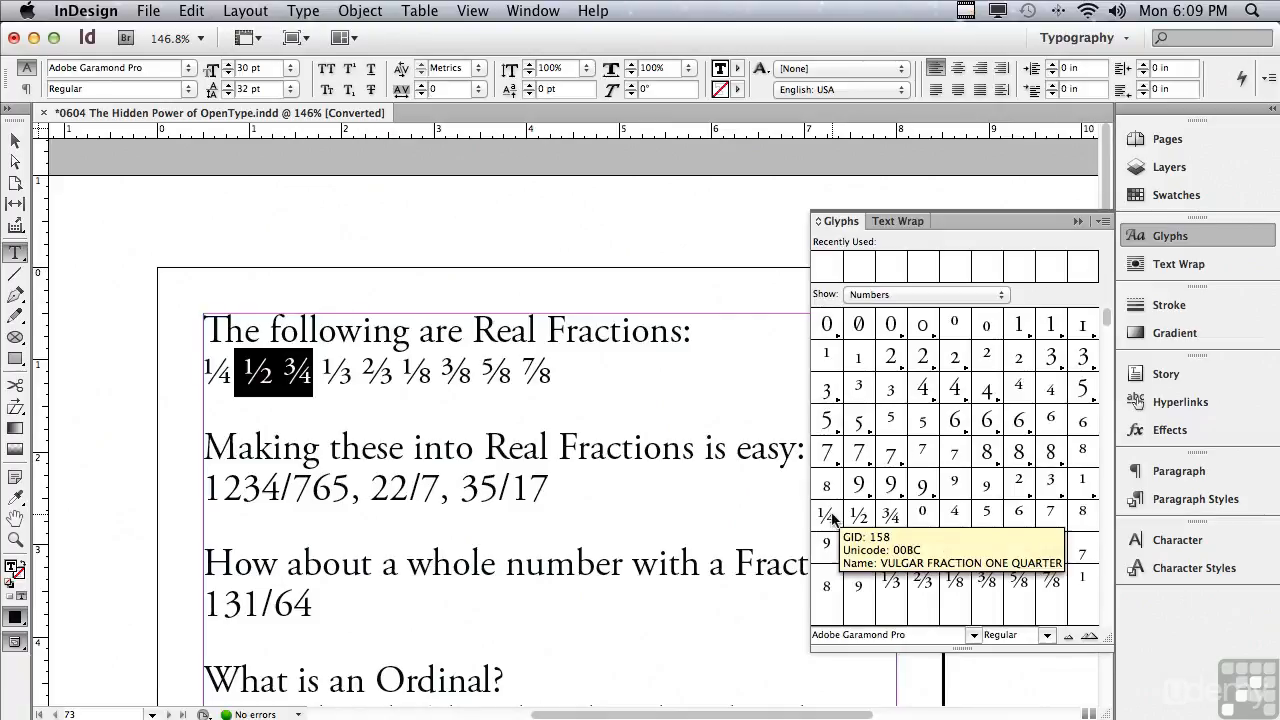
mouse_move(890, 518)
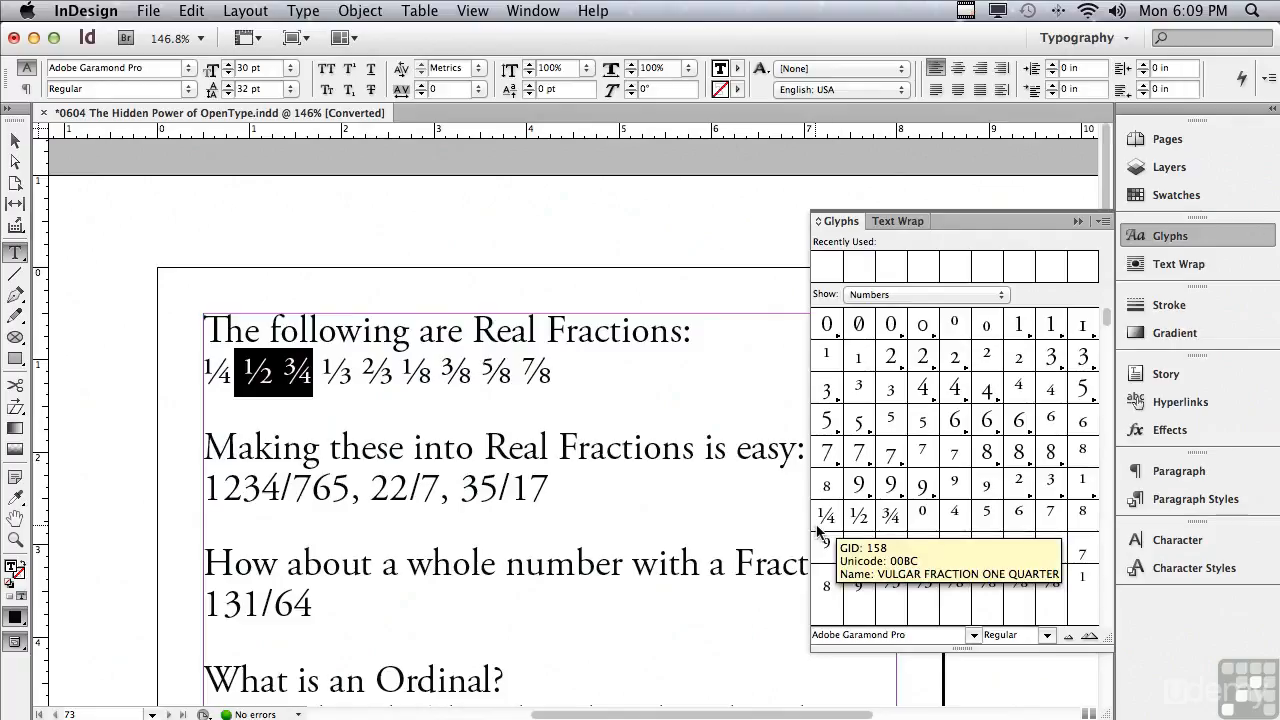
mouse_move(875, 545)
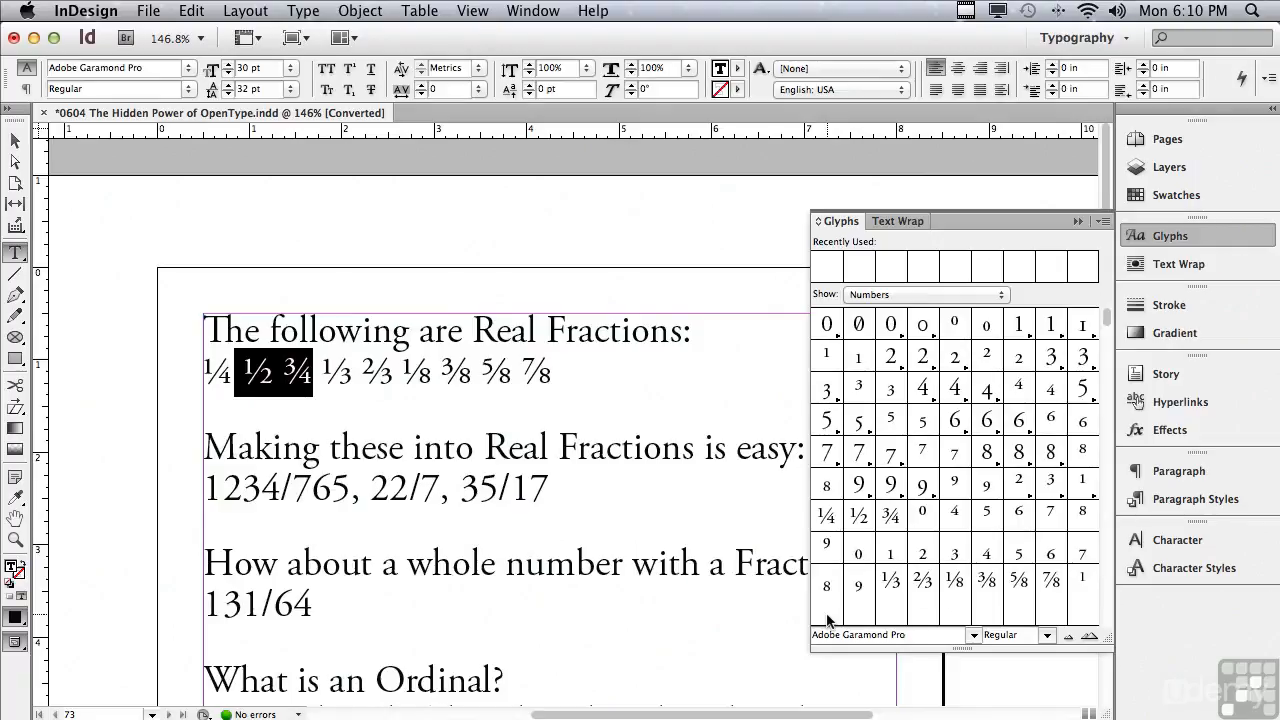
mouse_move(1043, 598)
Superscript the numerator 1234 and undo it.
click(222, 490)
drag(204, 488, 285, 492)
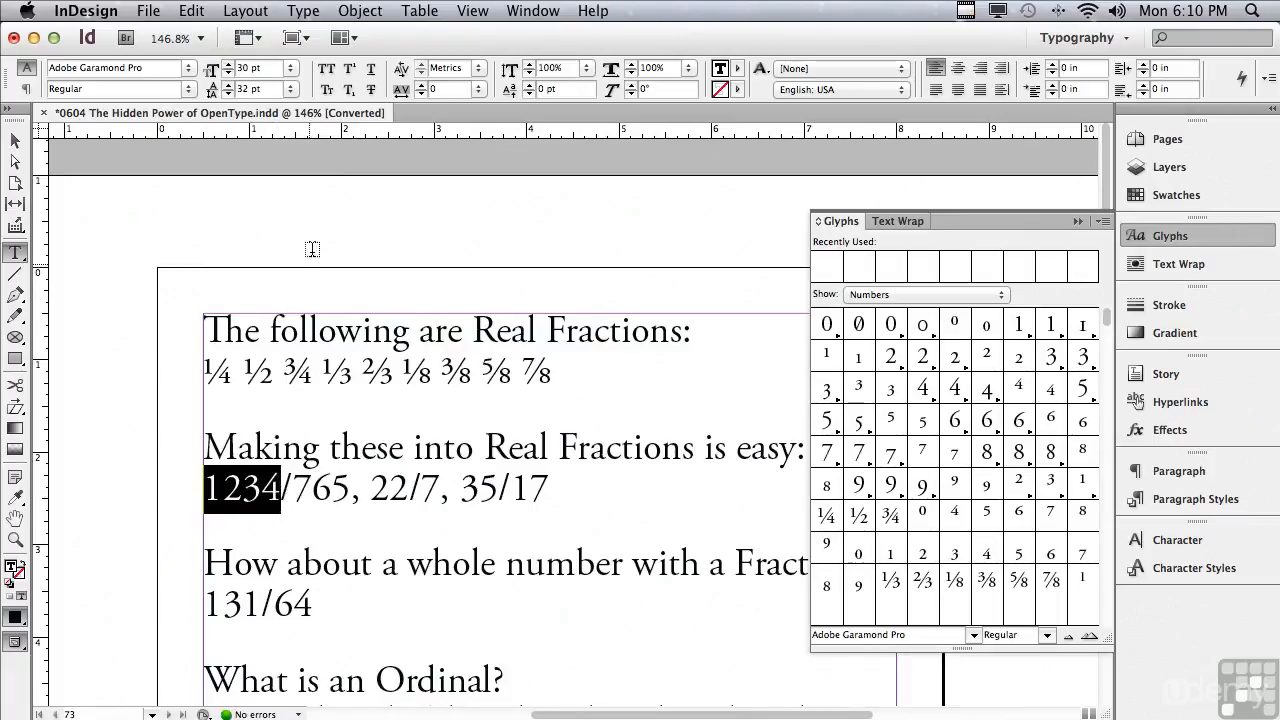
click(348, 71)
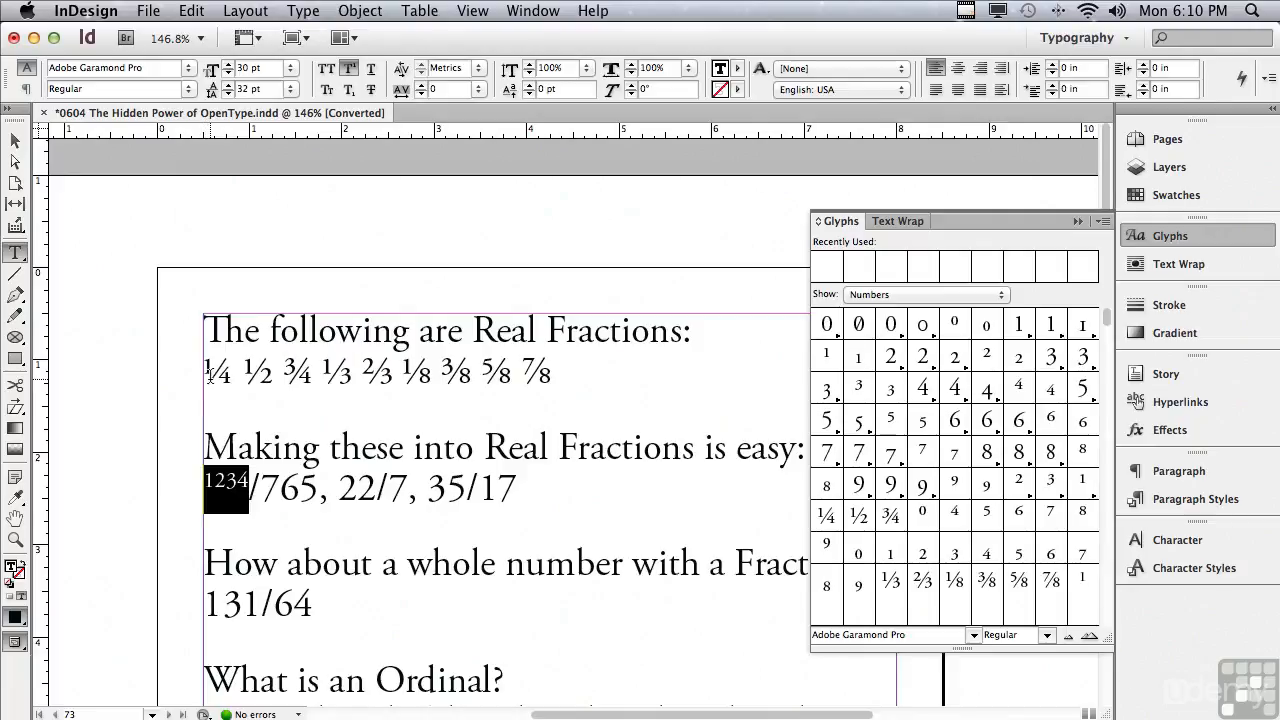
key(super)
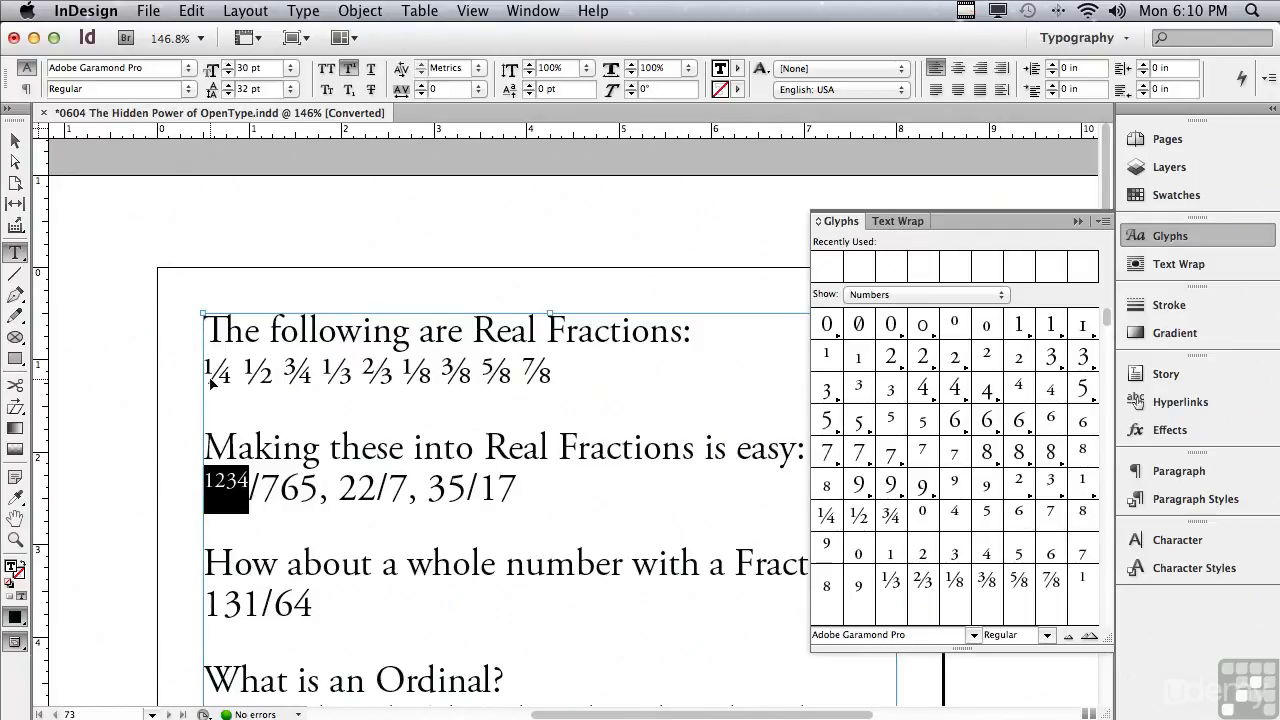
key(super+z)
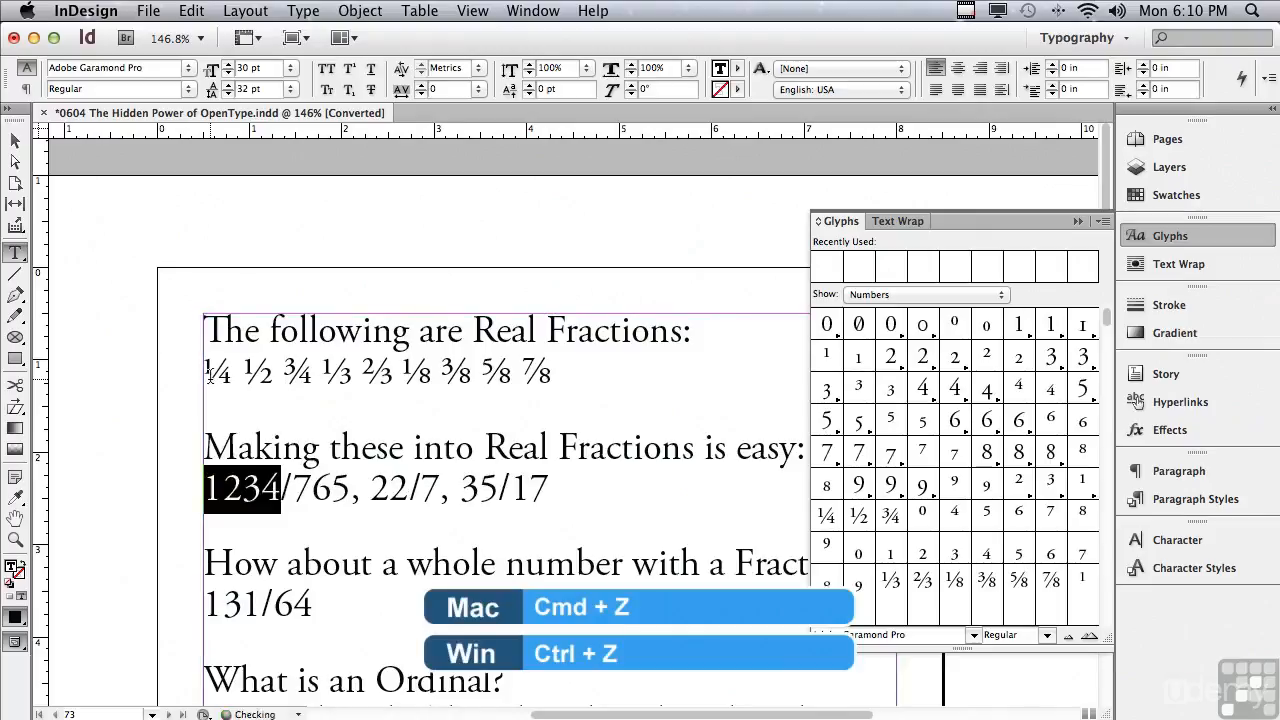
Apply the OpenType Fractions feature to the line 1234/765, 22/7, 35/17.
drag(206, 490, 563, 485)
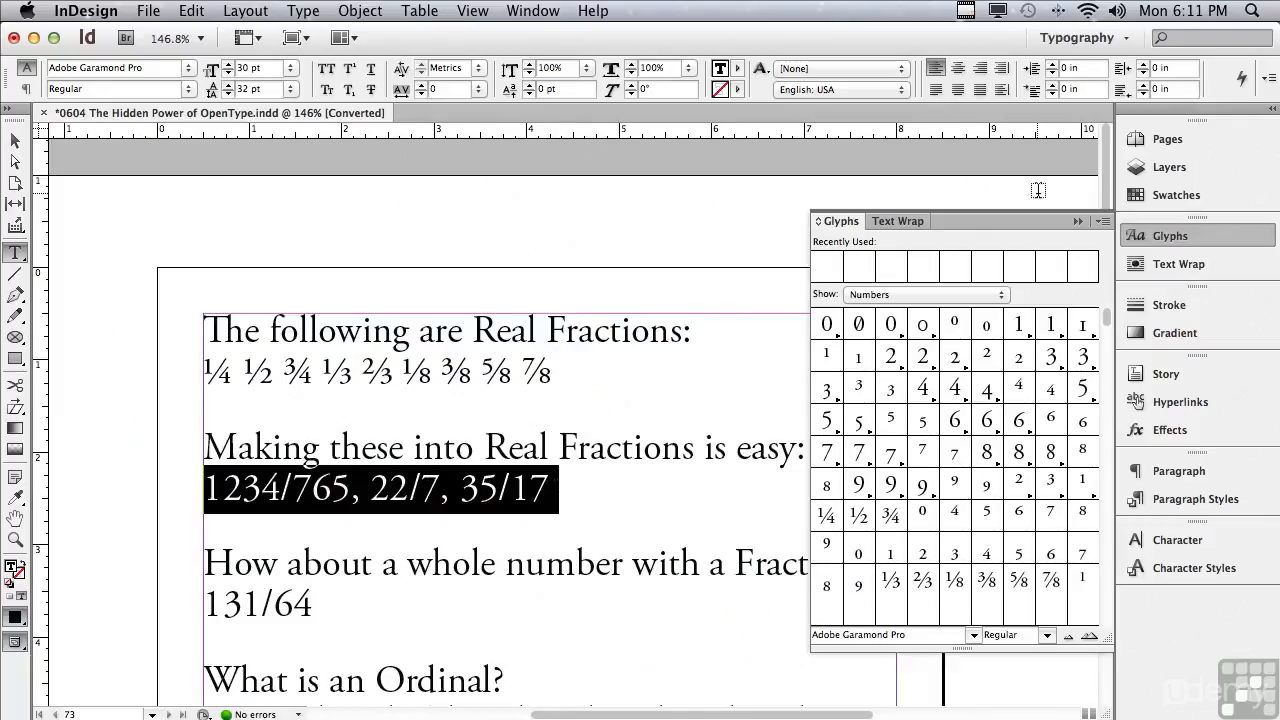
click(1079, 223)
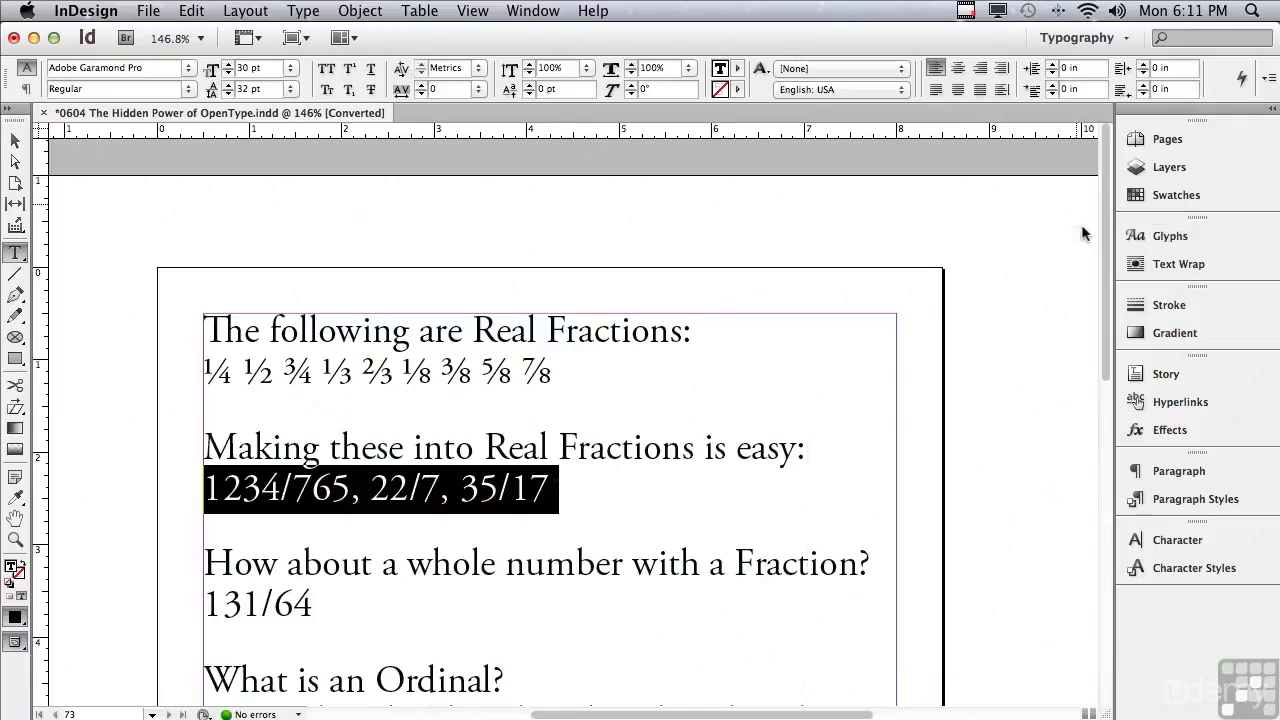
click(1181, 540)
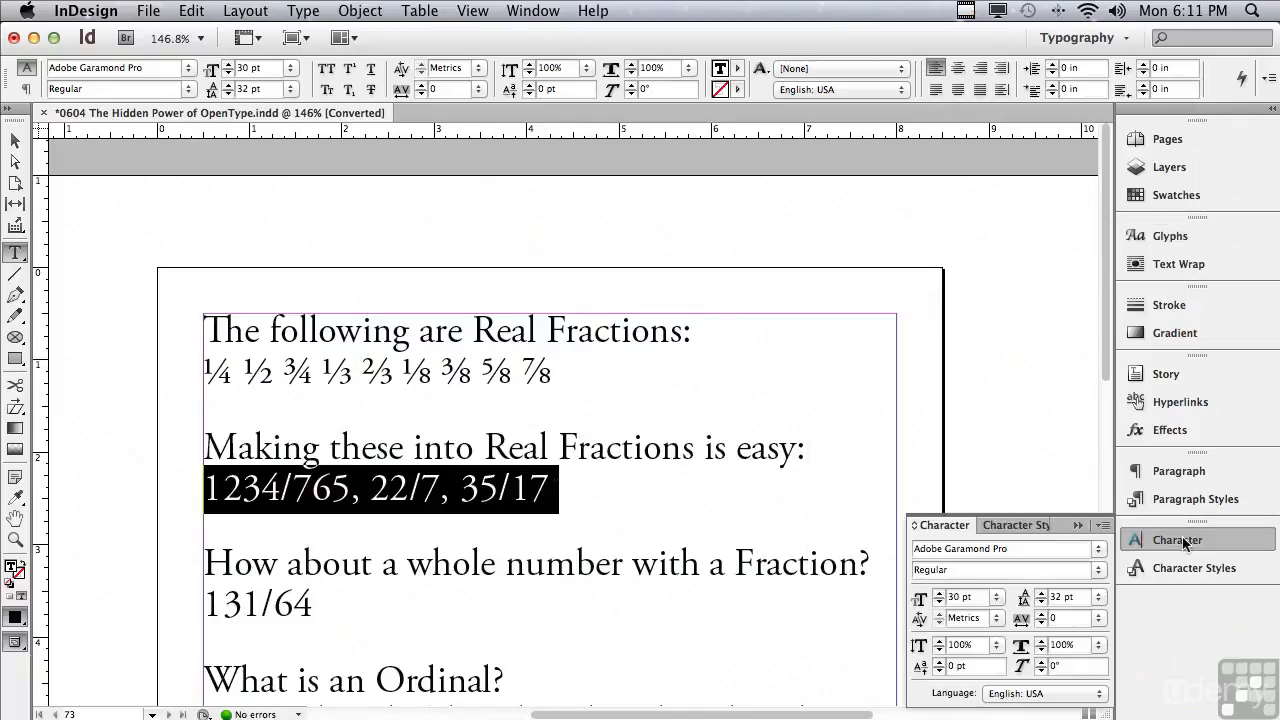
click(1105, 526)
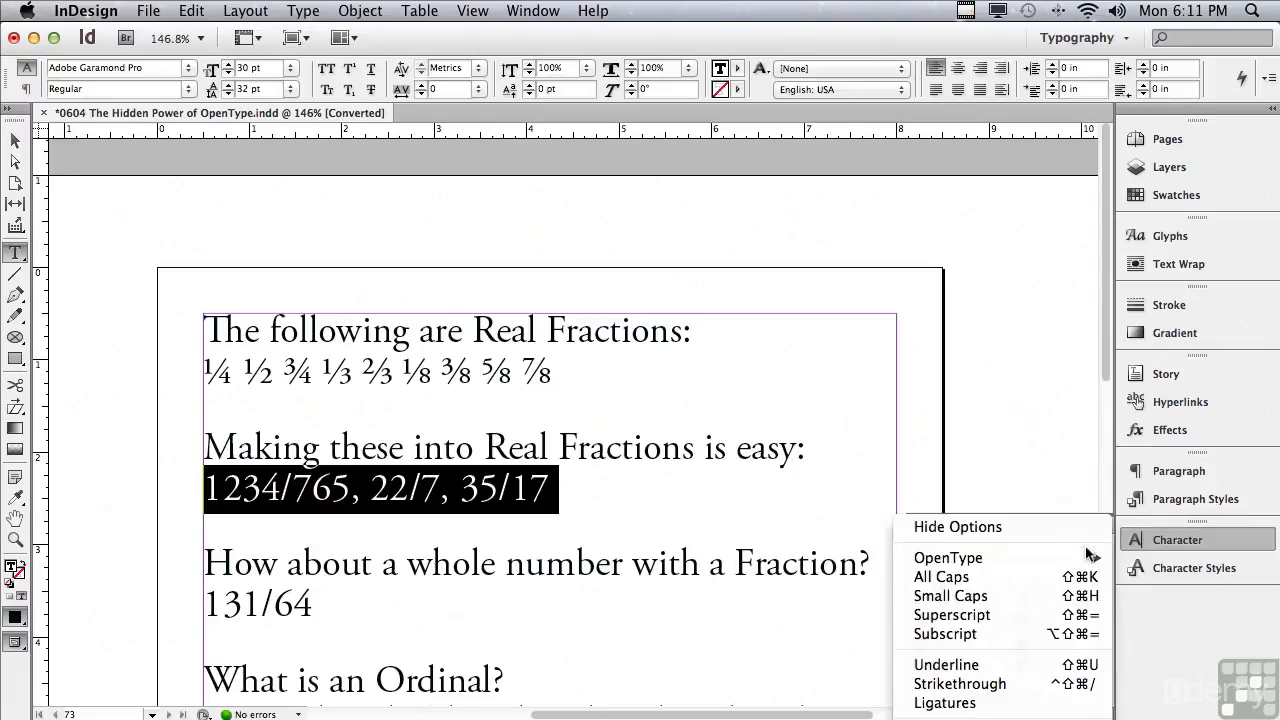
mouse_move(1083, 565)
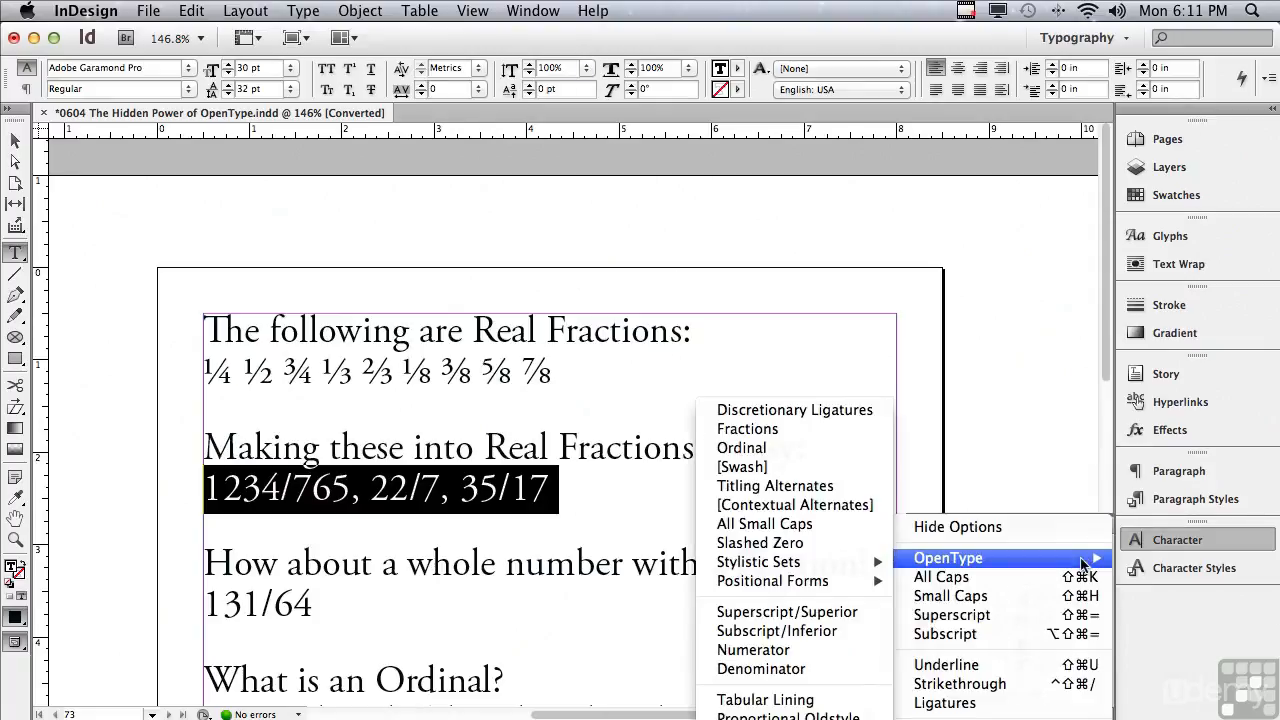
click(796, 428)
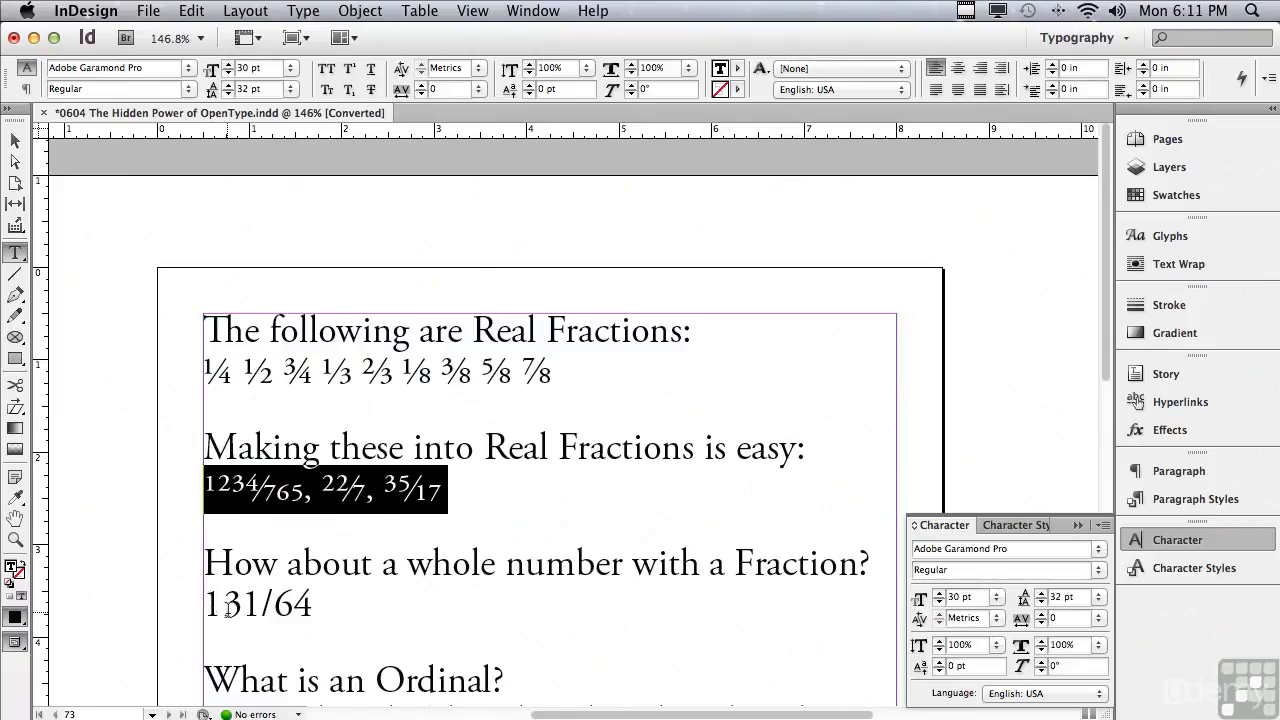
Apply OpenType Fractions to the 31/64 part of 131/64.
drag(223, 605, 314, 616)
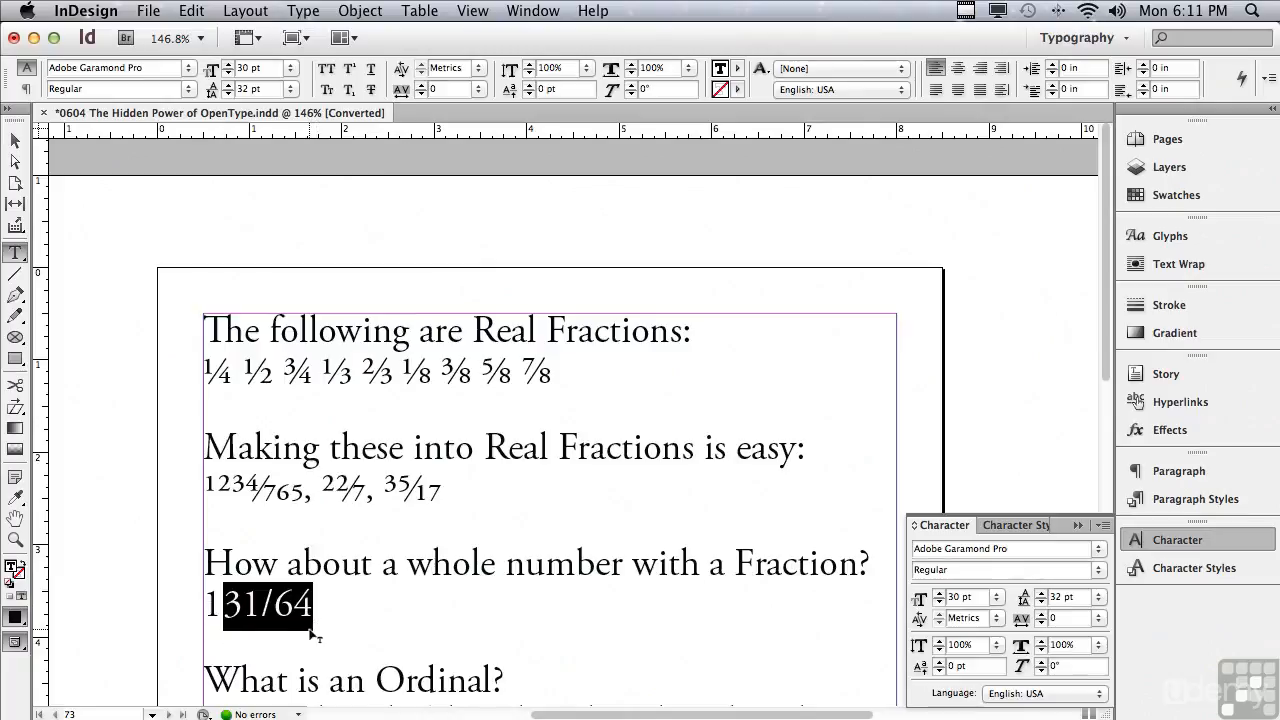
click(1101, 525)
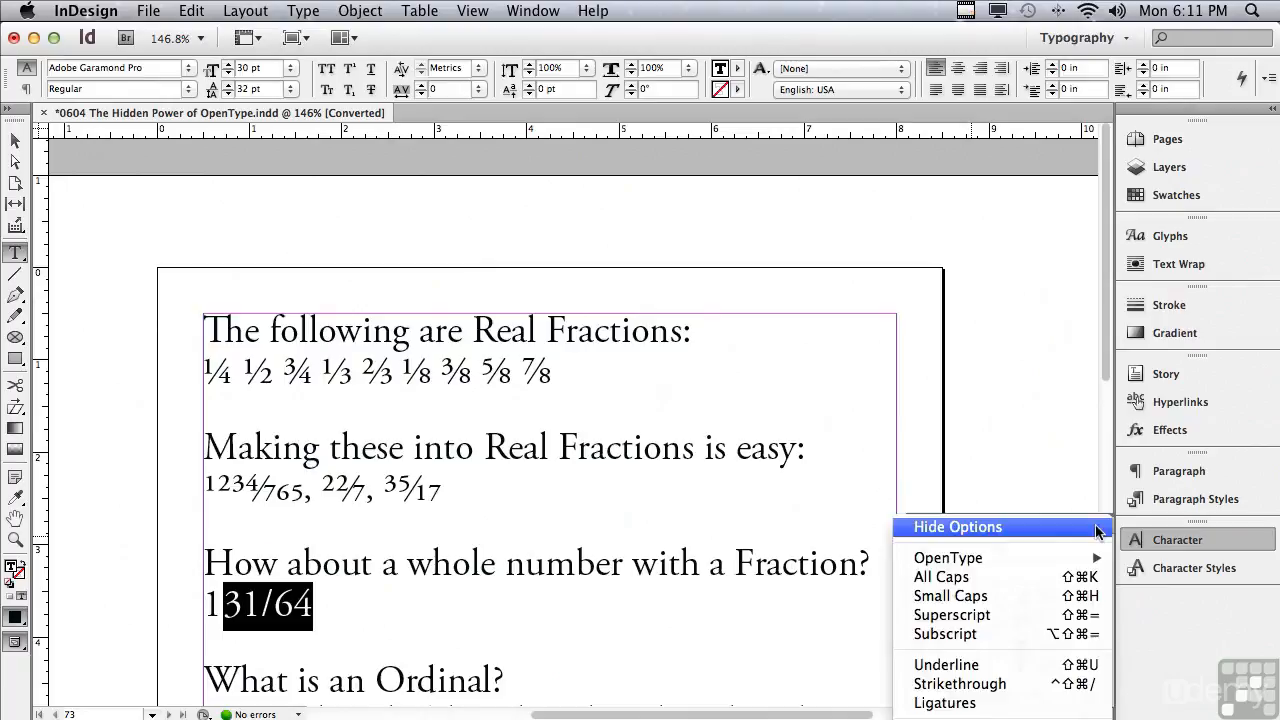
mouse_move(1080, 562)
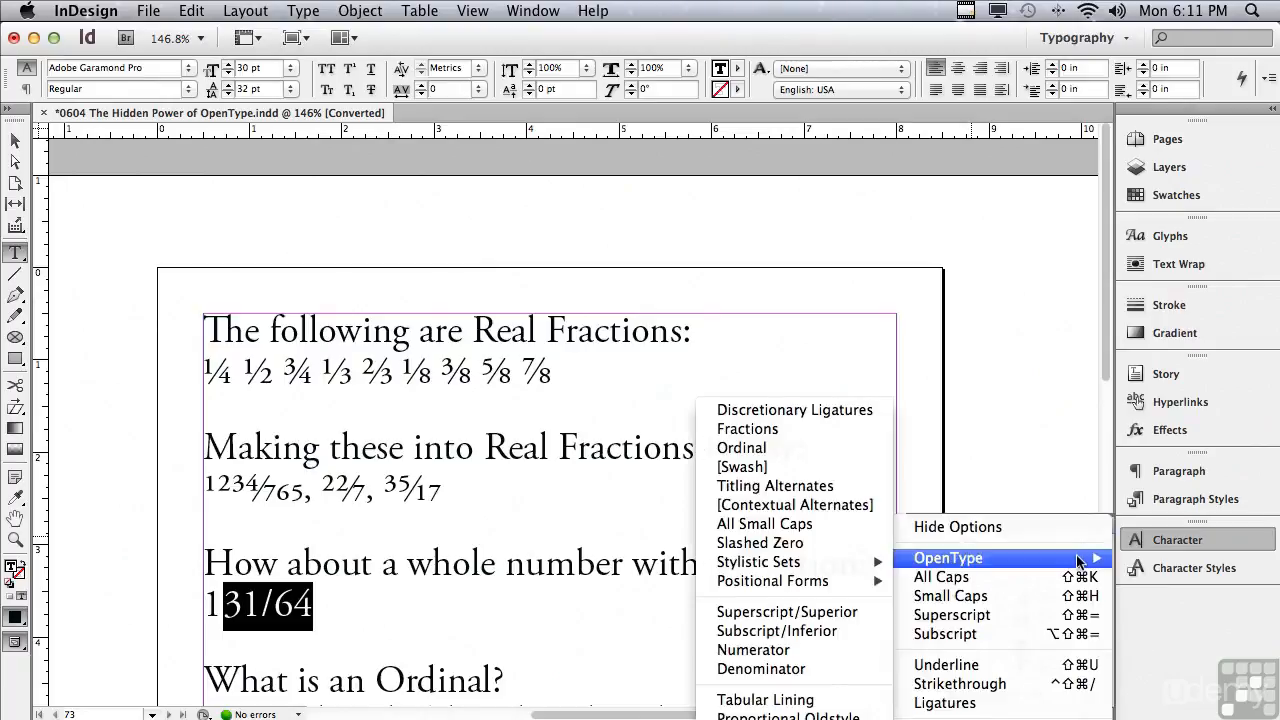
click(715, 431)
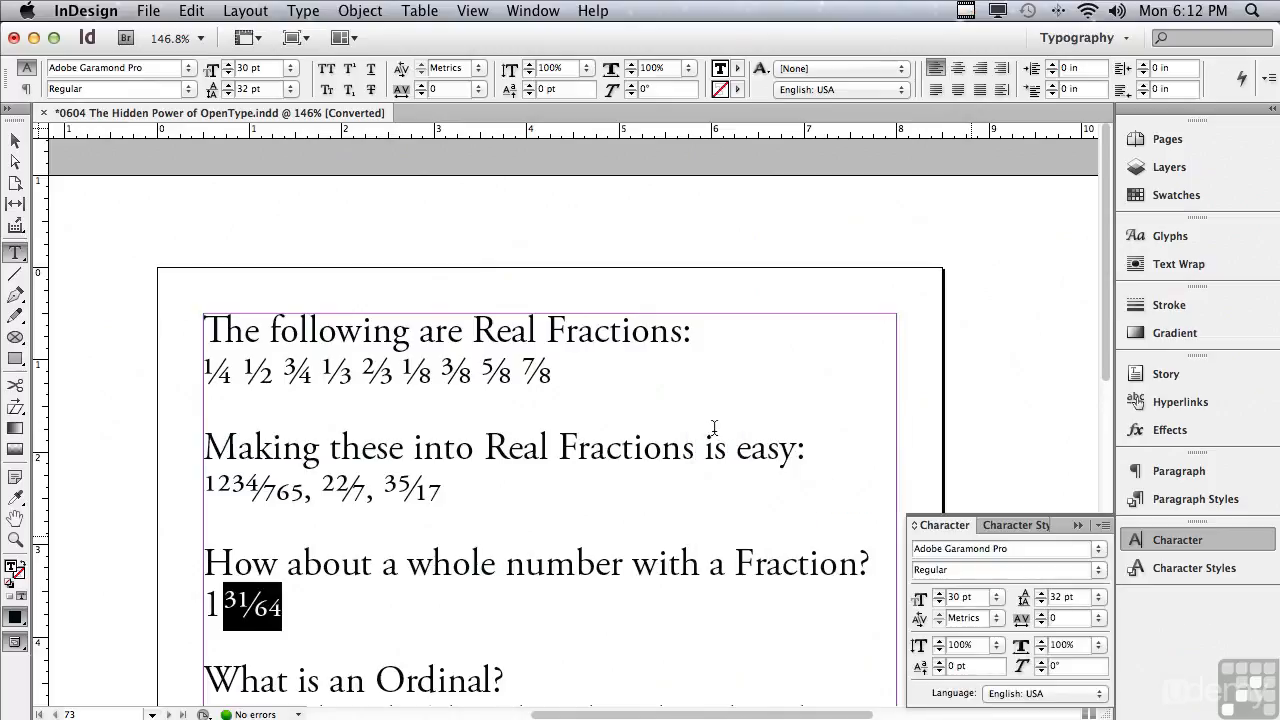
Apply the OpenType Ordinal feature to the st of 1st.
drag(1104, 372, 1068, 597)
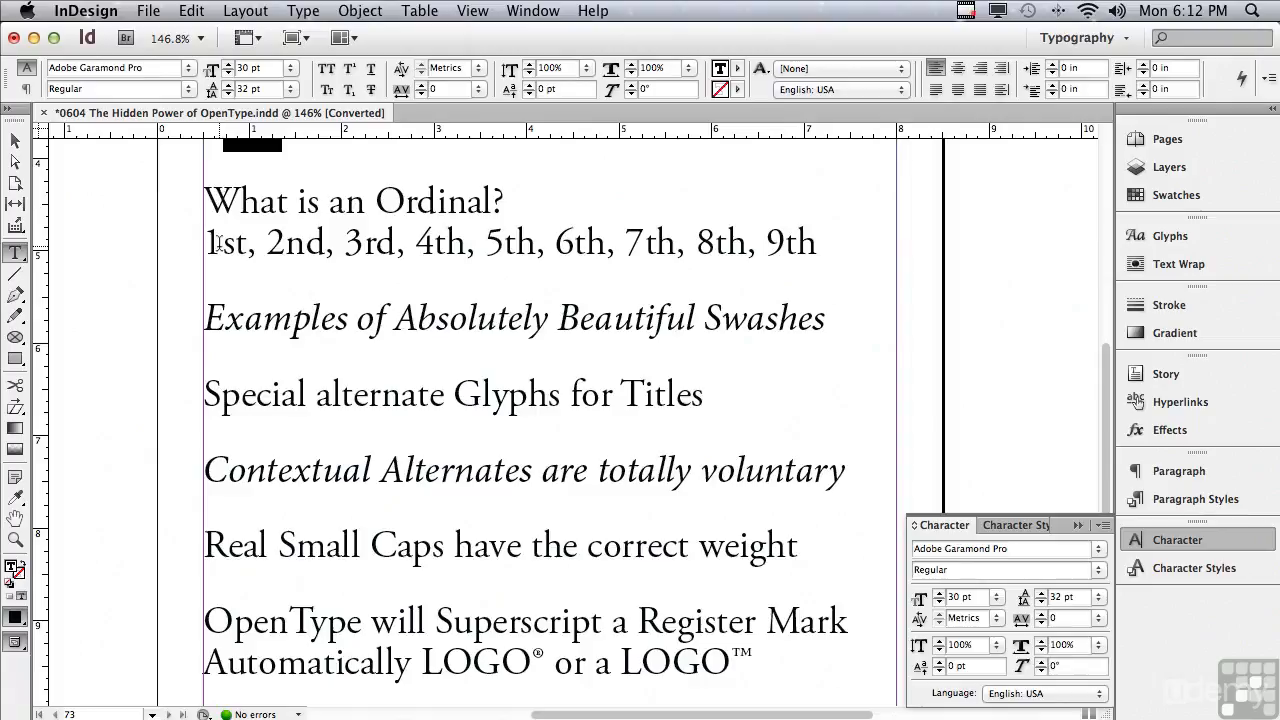
drag(220, 243, 247, 245)
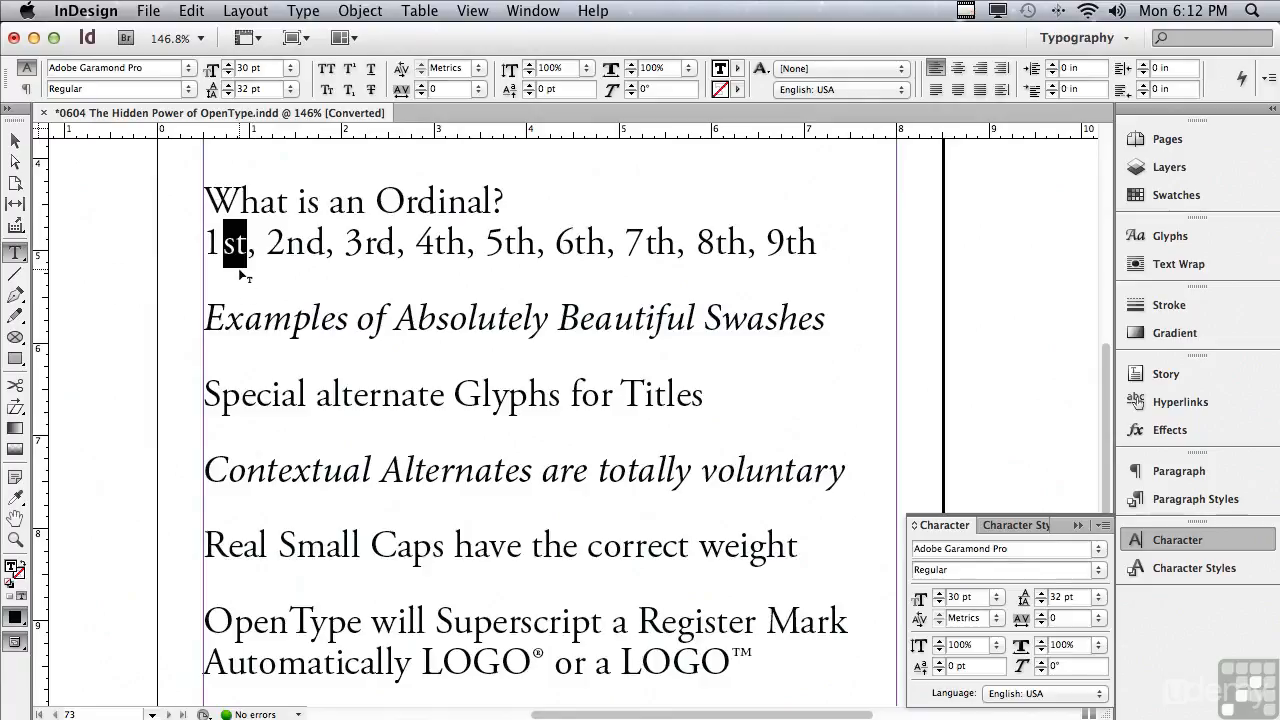
click(1102, 526)
mouse_move(1088, 563)
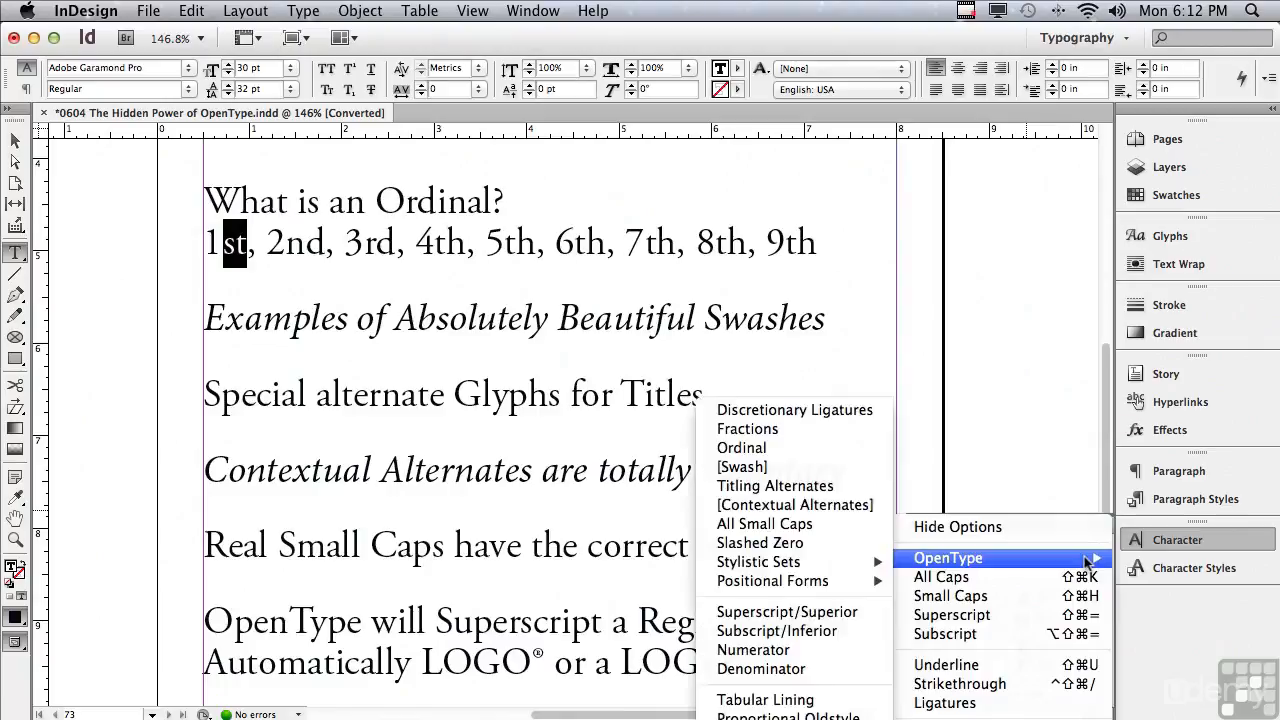
click(772, 452)
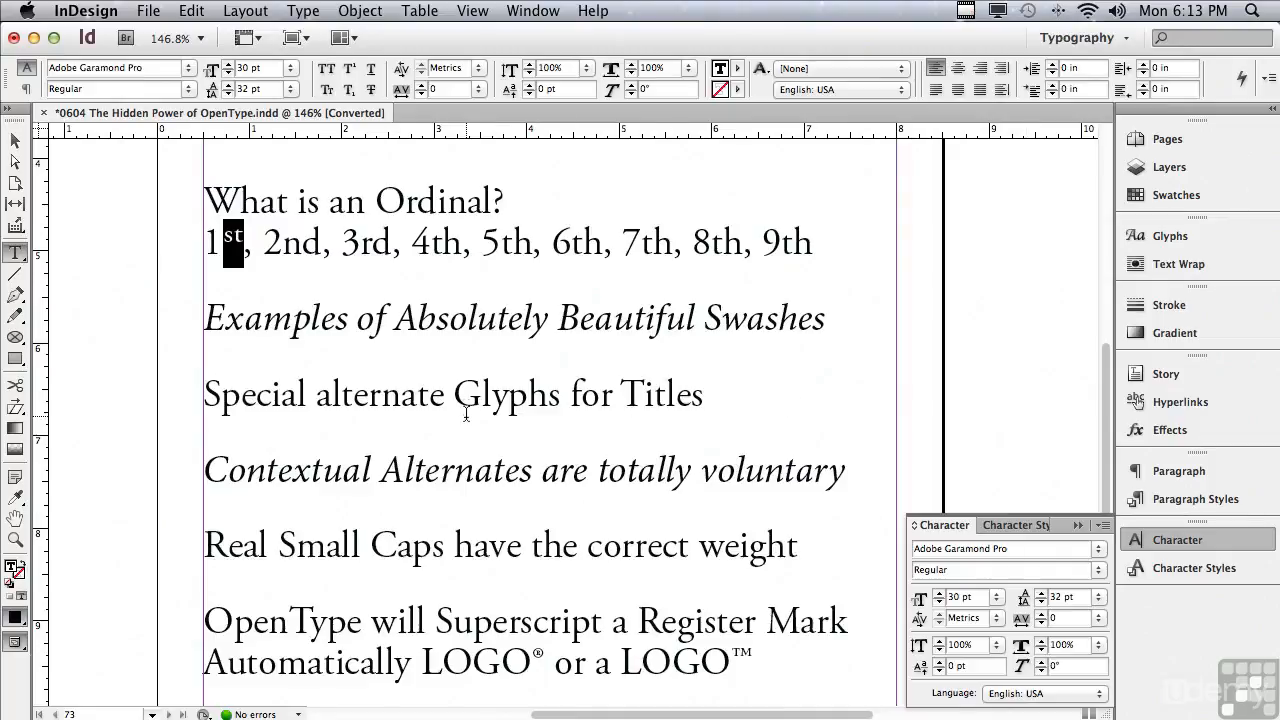
Apply OpenType Swash to the line Examples of Absolutely Beautiful Swashes, undoing and redoing it to compare.
drag(205, 318, 858, 314)
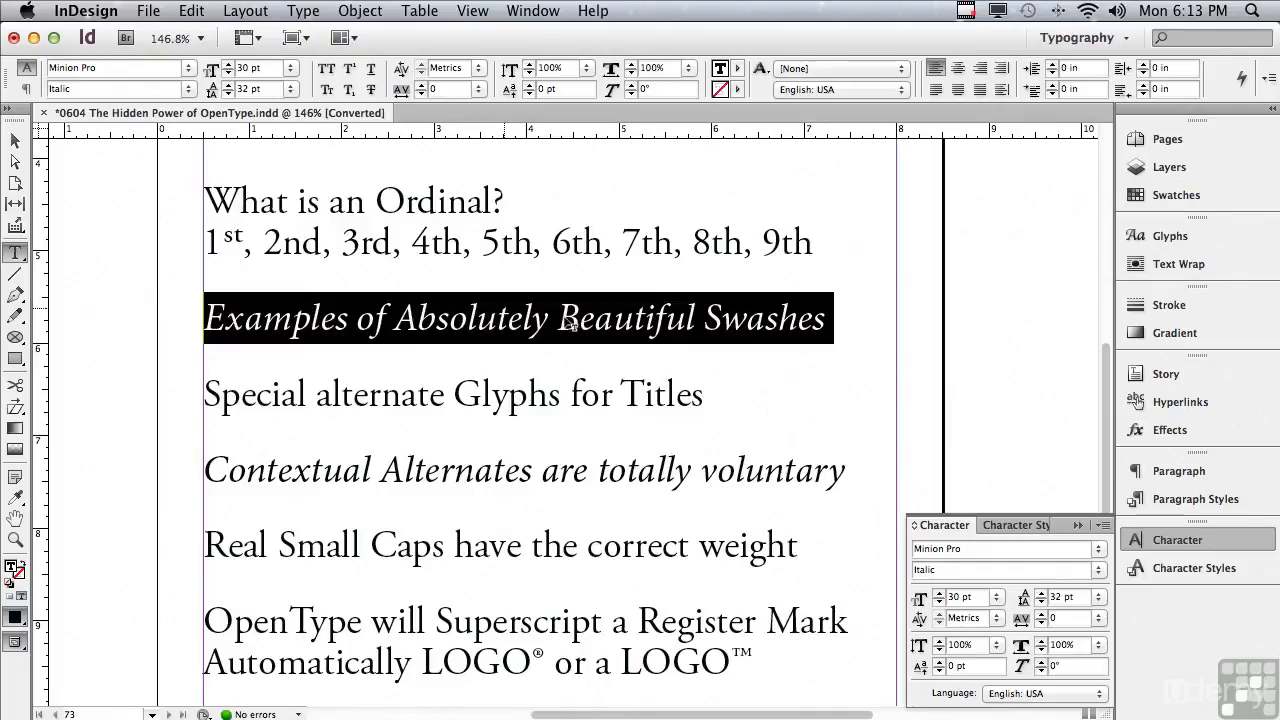
click(1104, 525)
mouse_move(1085, 558)
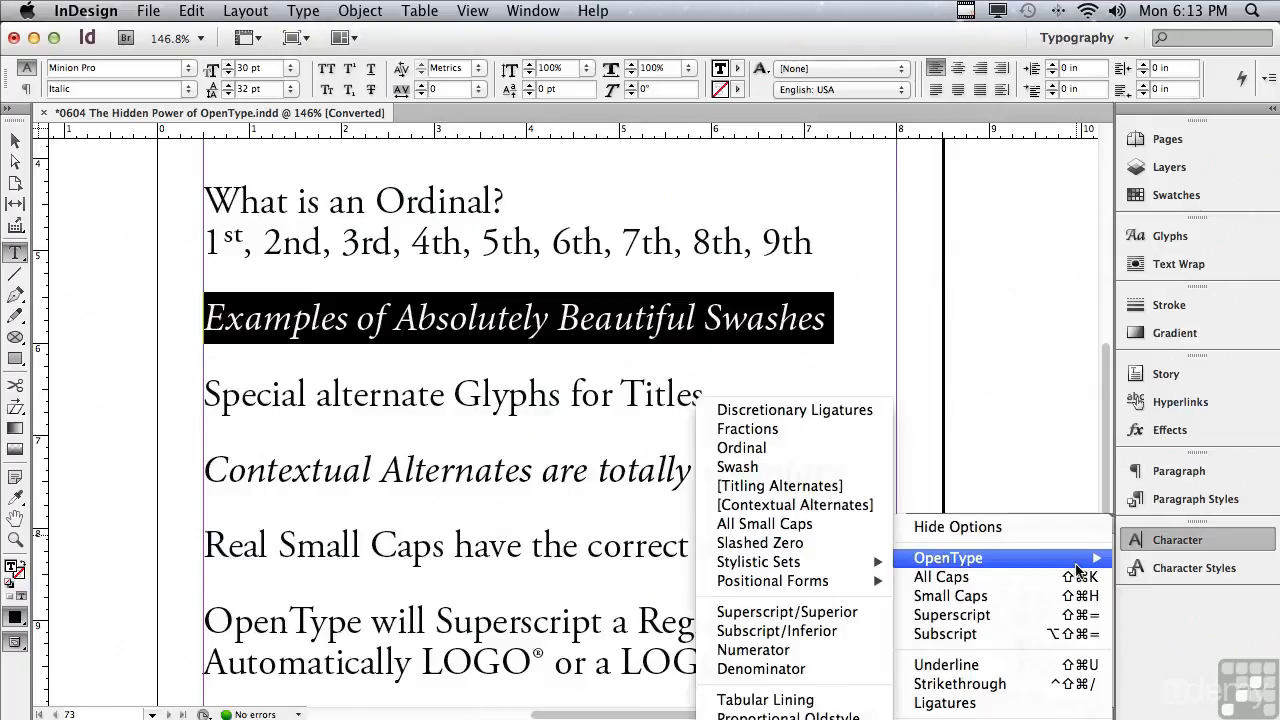
click(812, 472)
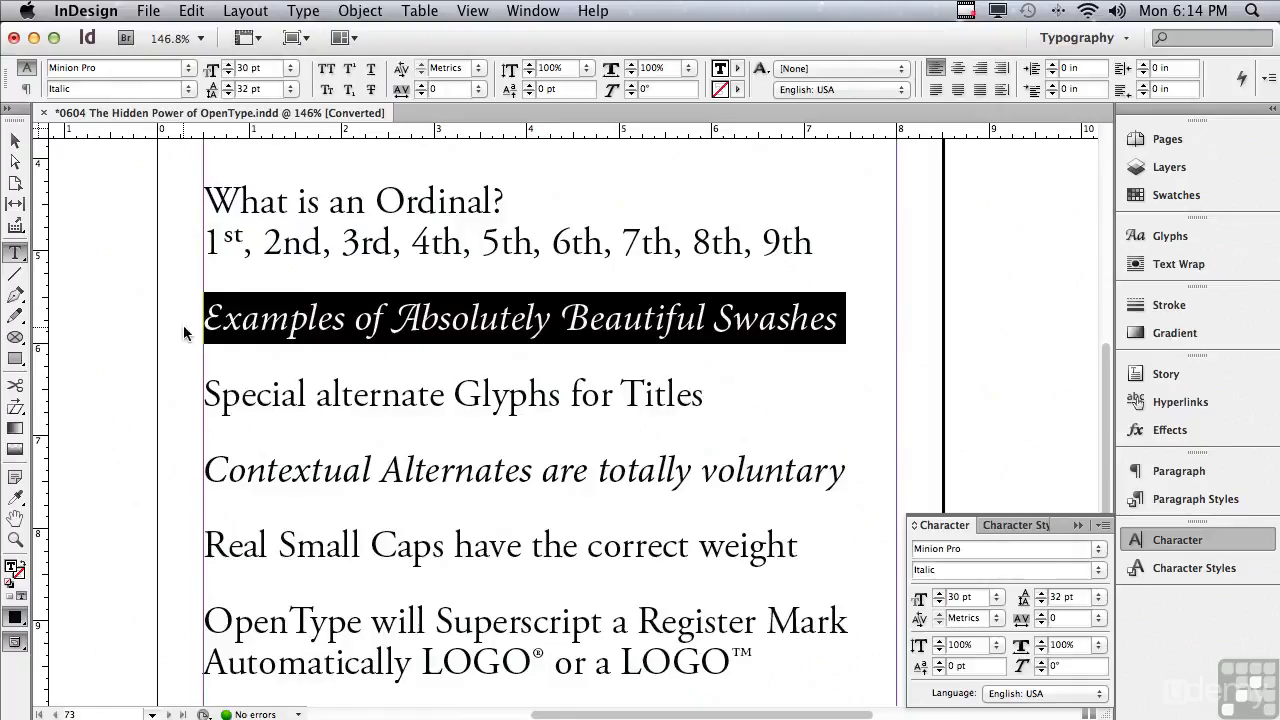
key(super+z)
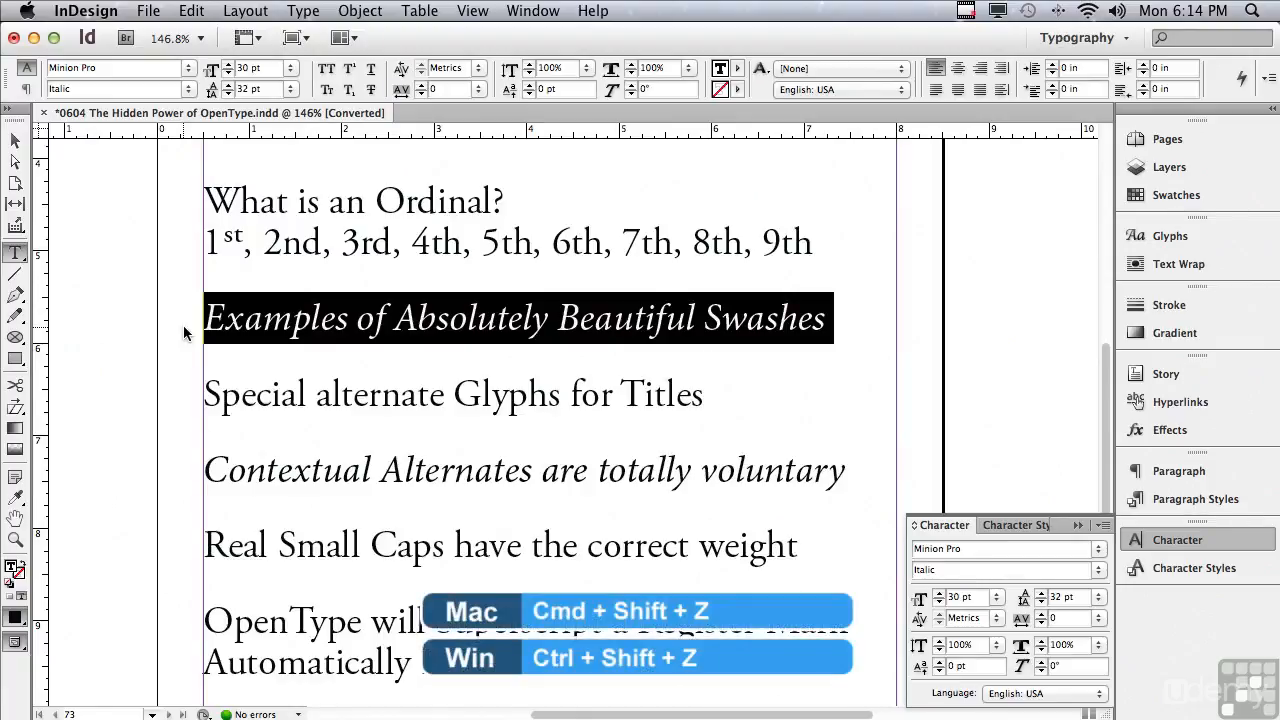
key(super+shift+z)
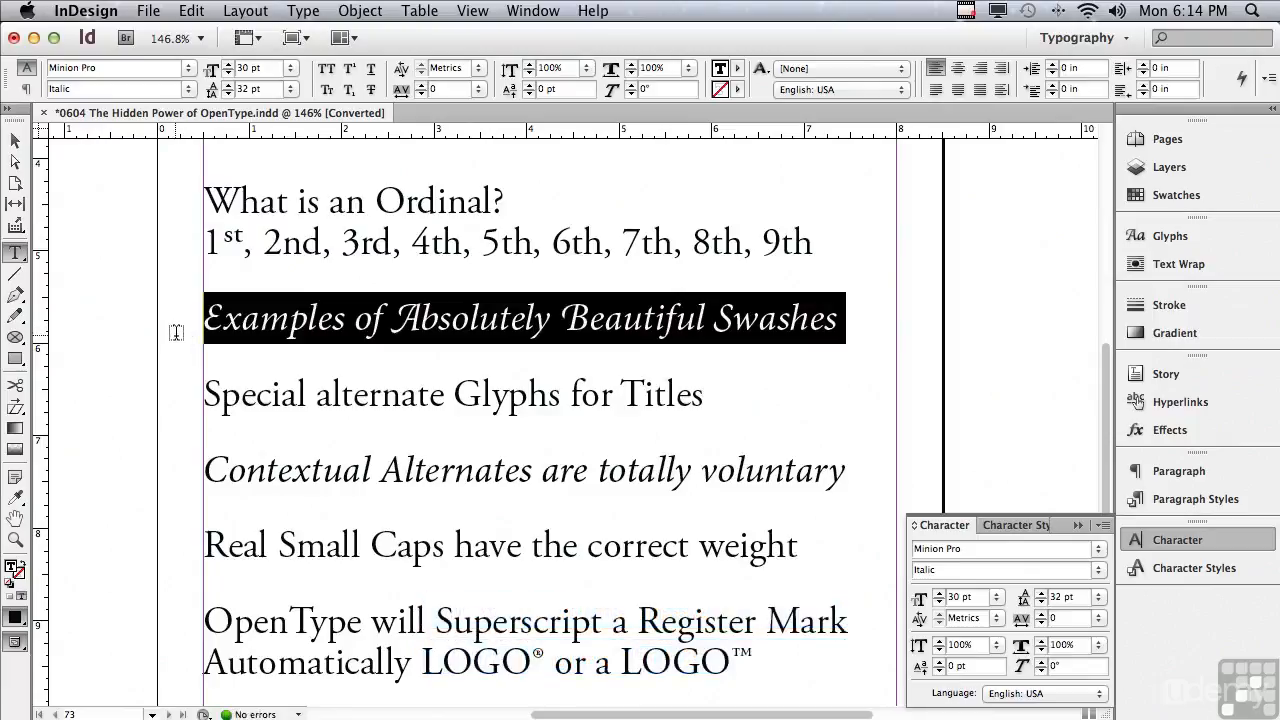
Apply OpenType Titling Alternates to the line Special alternate Glyphs for Titles.
click(205, 395)
drag(205, 395, 712, 412)
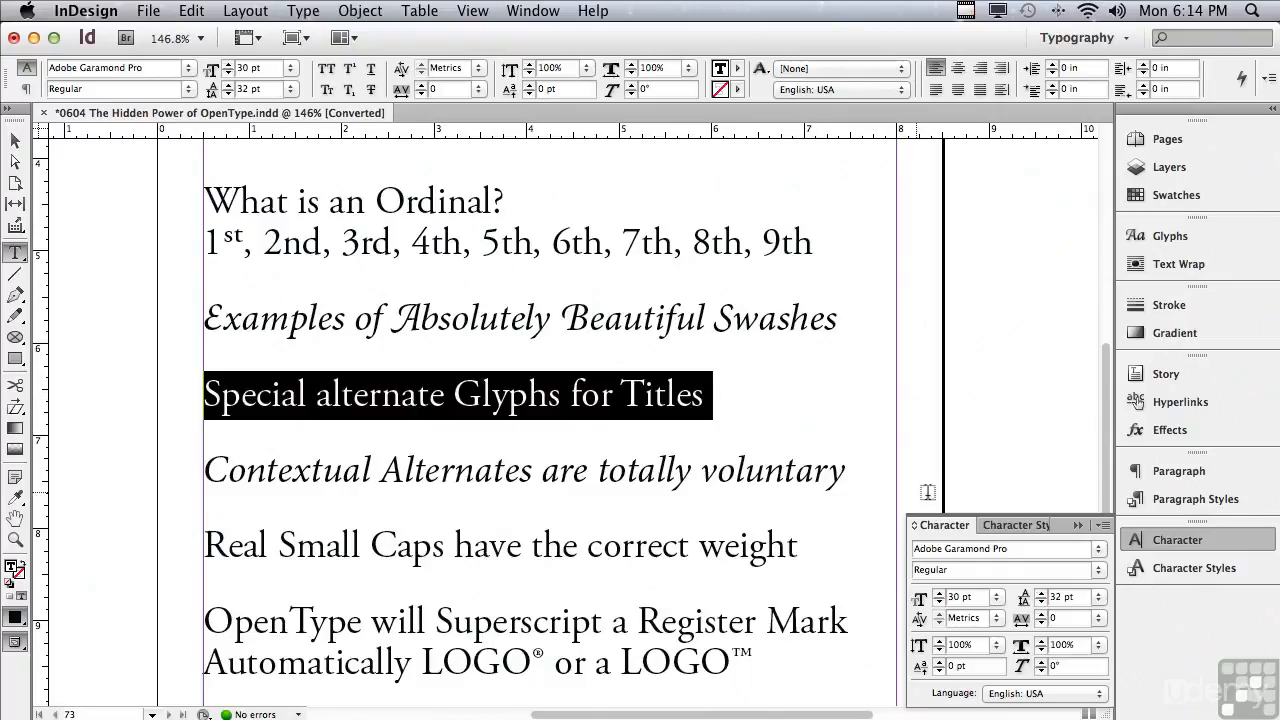
click(1102, 527)
mouse_move(1015, 568)
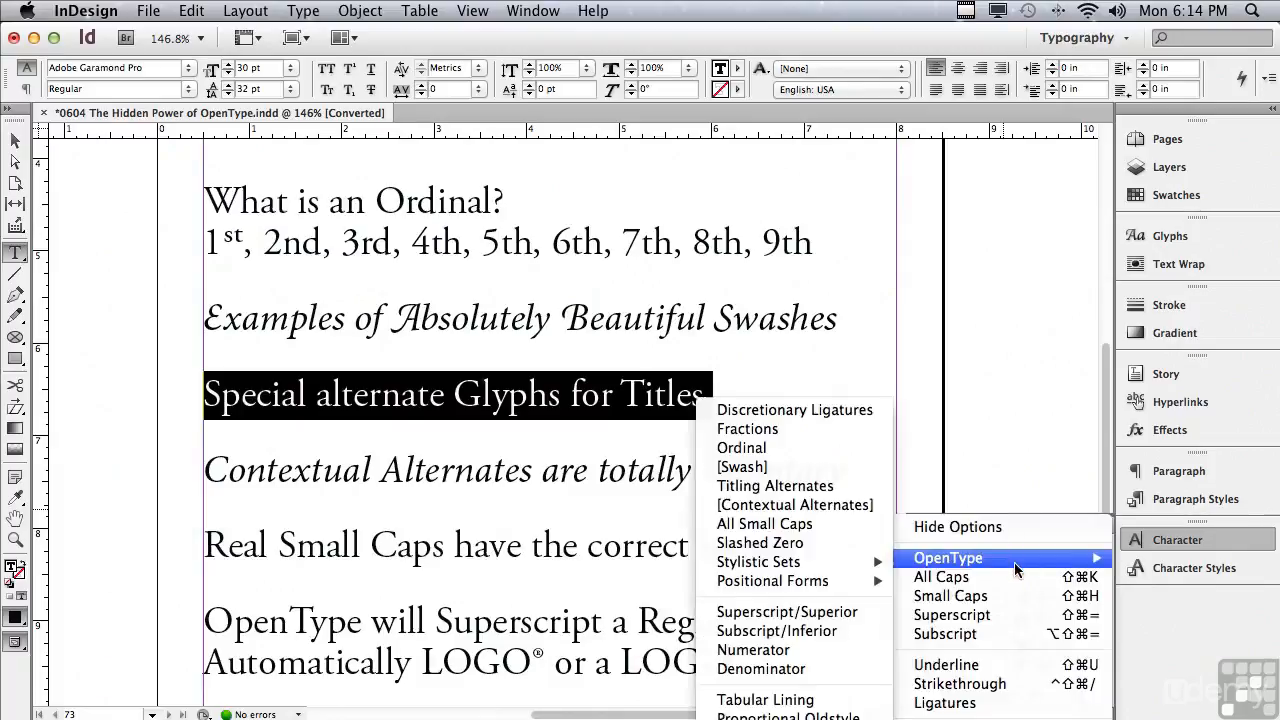
click(828, 486)
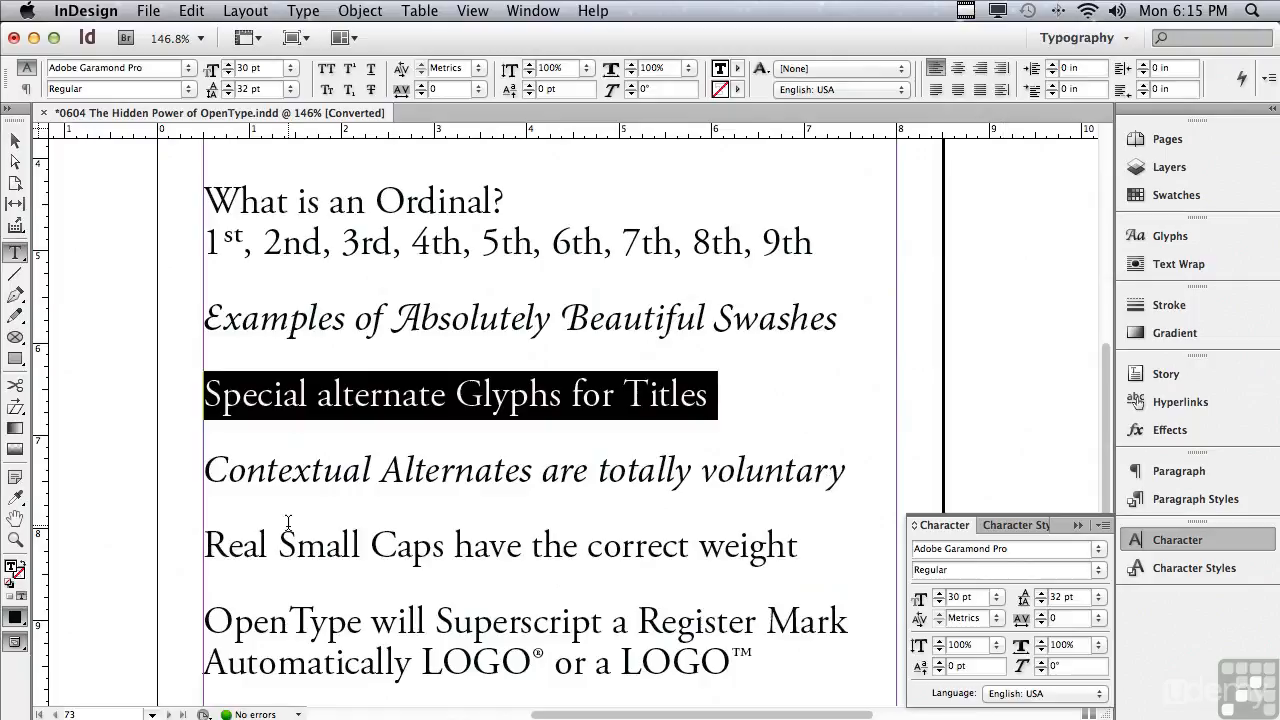
Select the Contextual Alternates line and change its font to Garamond Premier Pro Italic.
drag(204, 468, 852, 484)
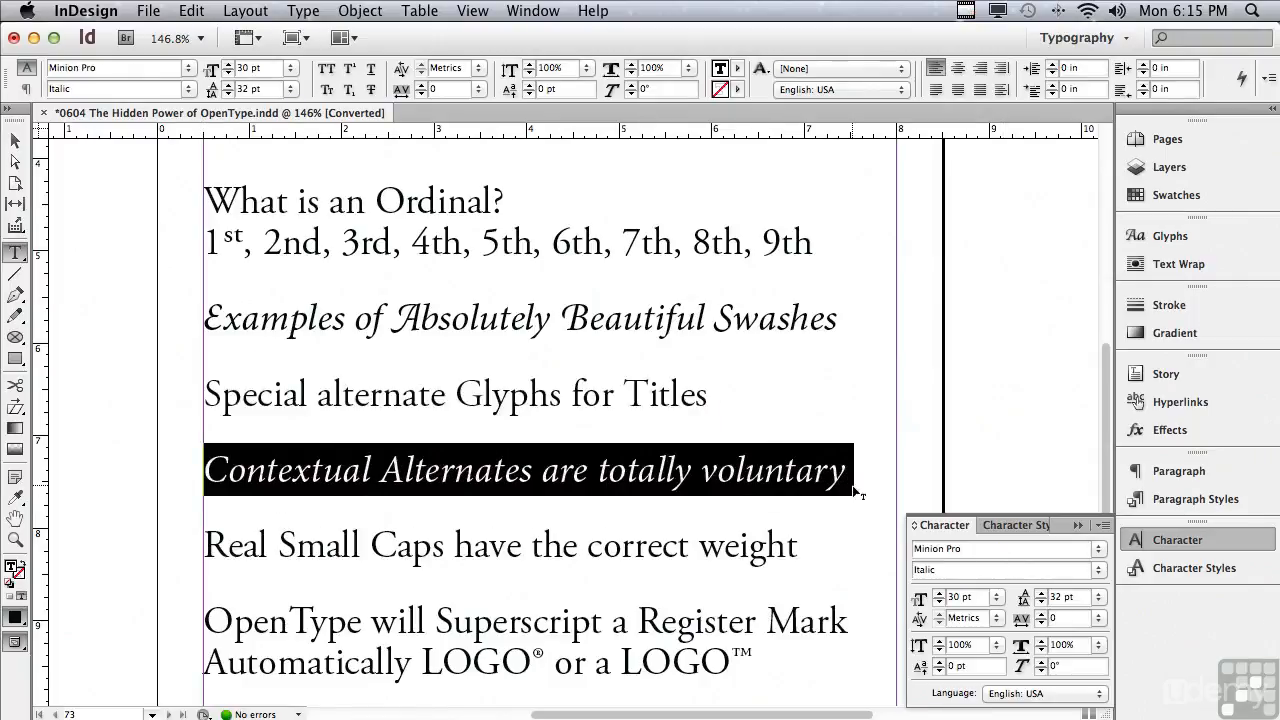
click(1102, 529)
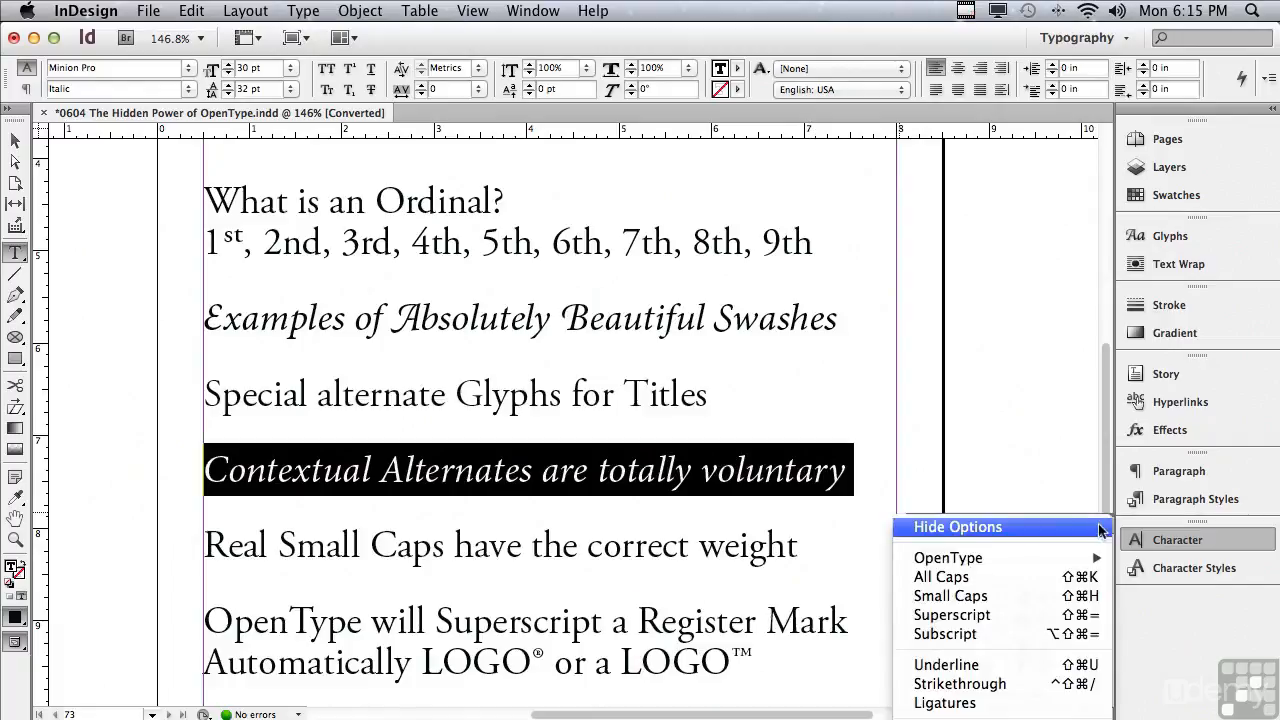
mouse_move(1047, 560)
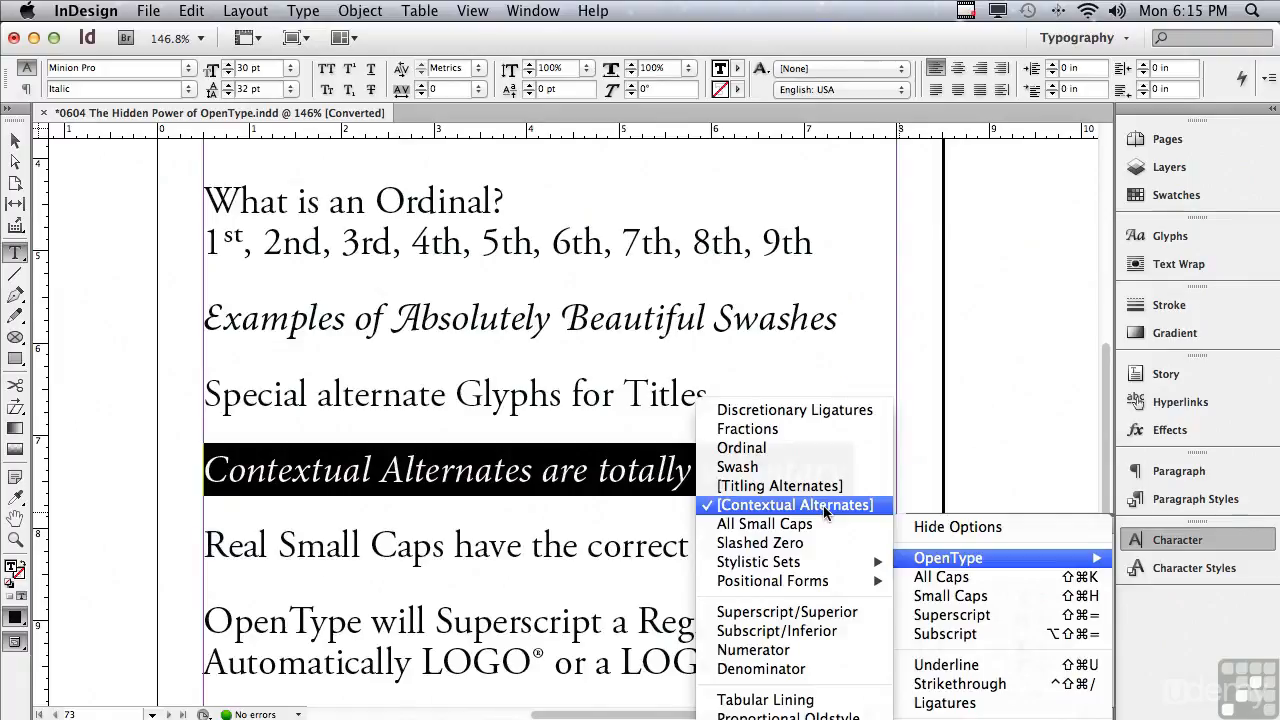
click(583, 473)
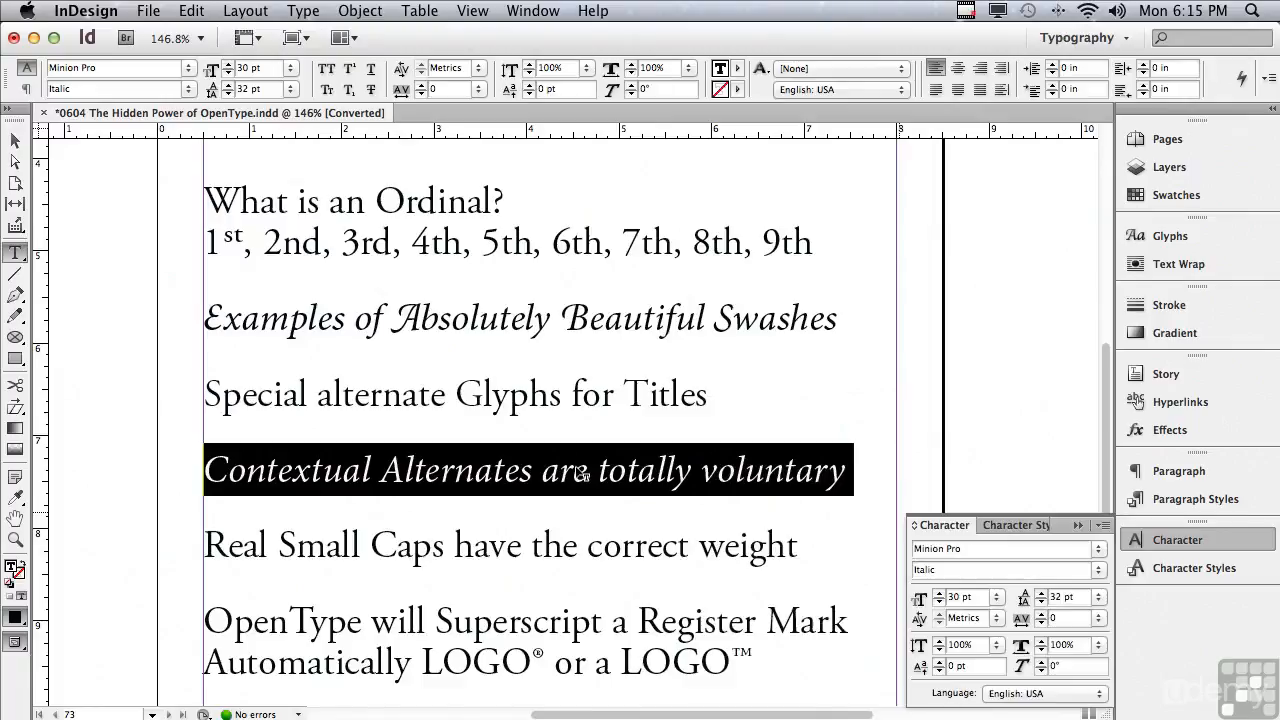
click(1100, 550)
mouse_move(1078, 481)
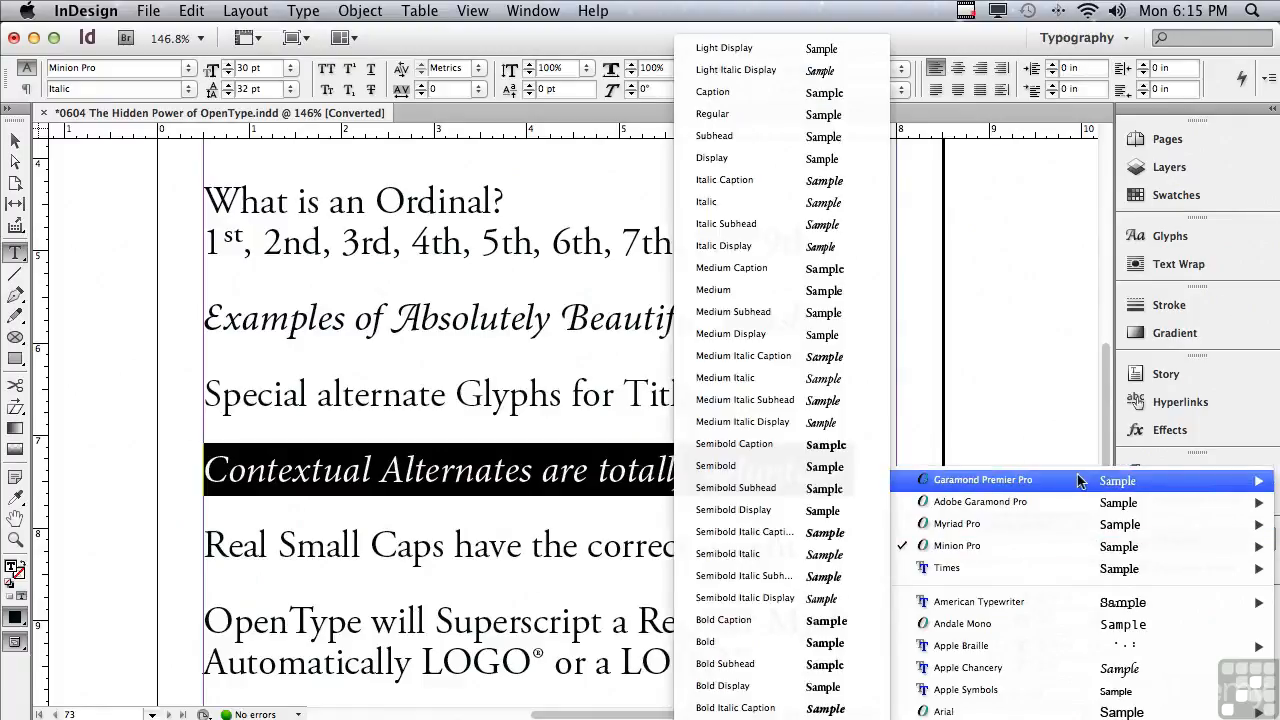
click(712, 203)
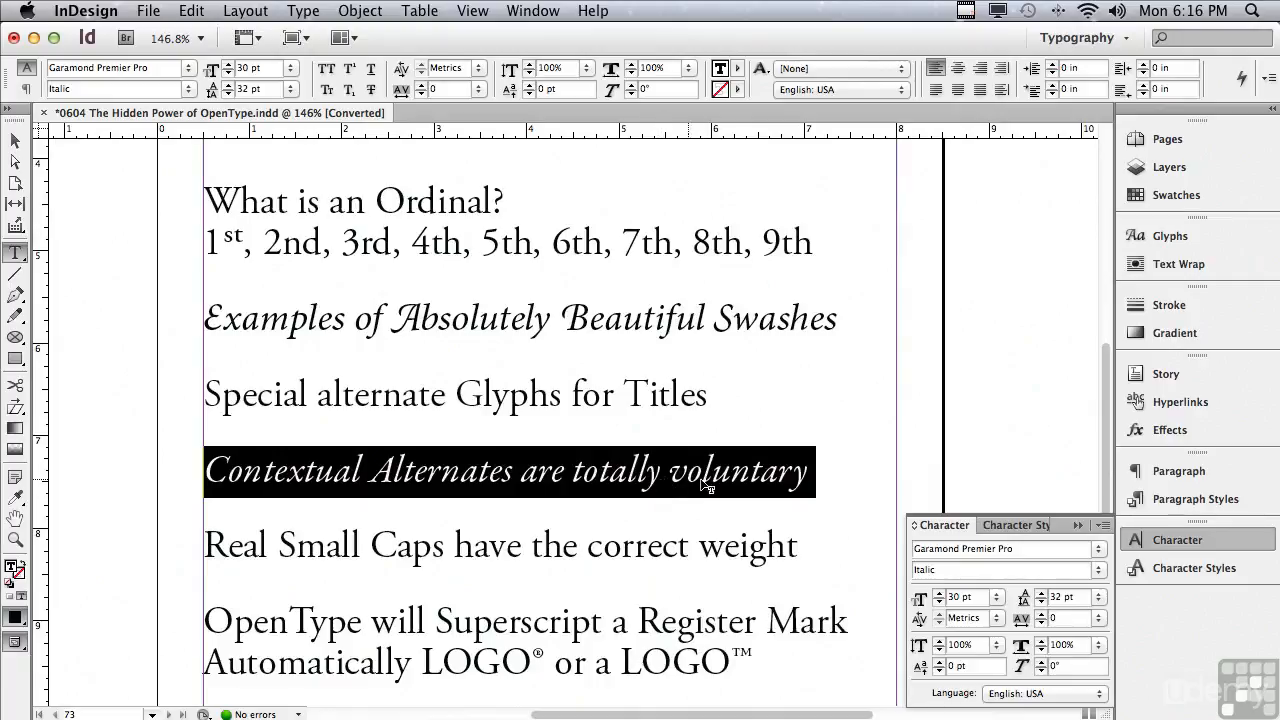
Turn OpenType Contextual Alternates off and back on for the selected line to compare.
click(1104, 527)
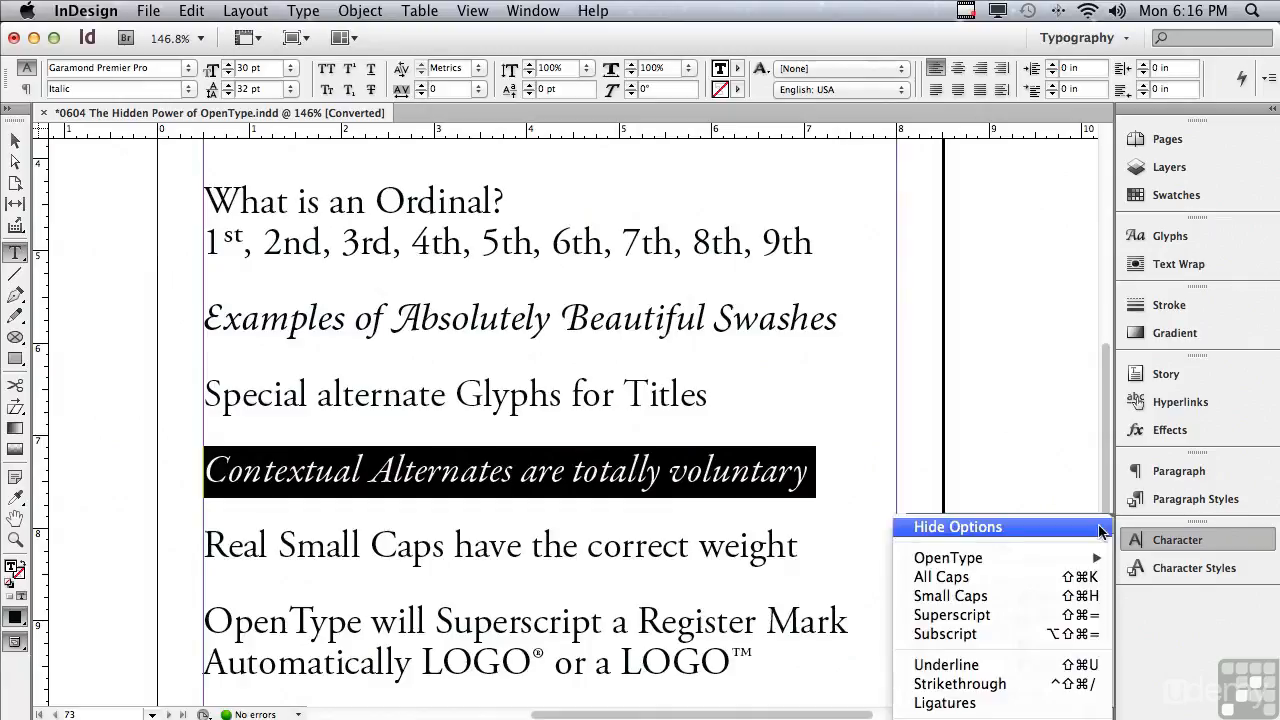
mouse_move(1080, 560)
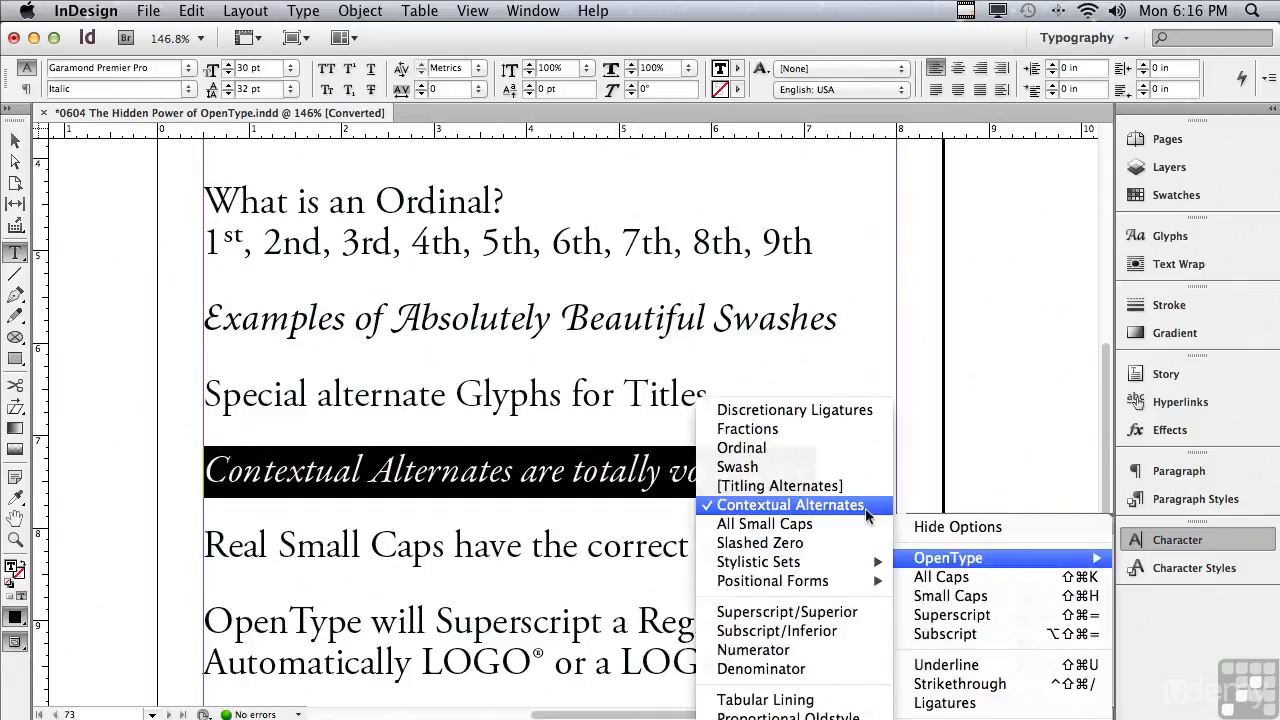
click(865, 508)
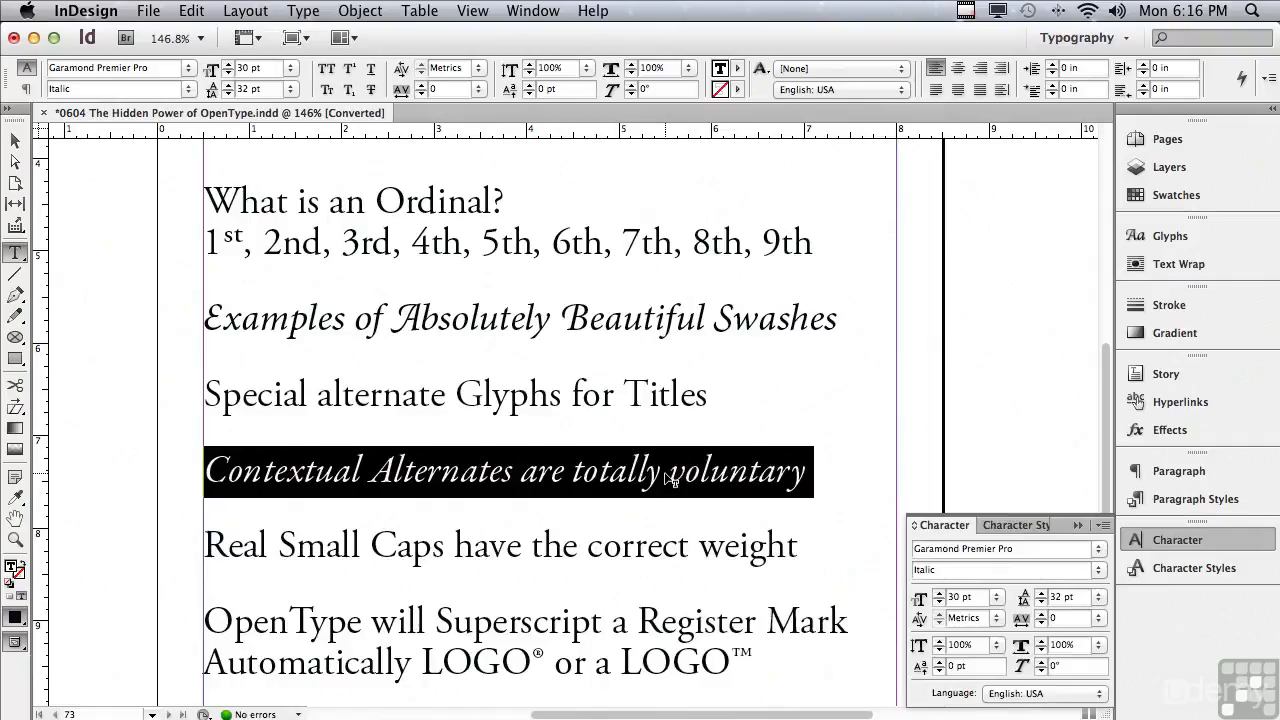
click(1104, 527)
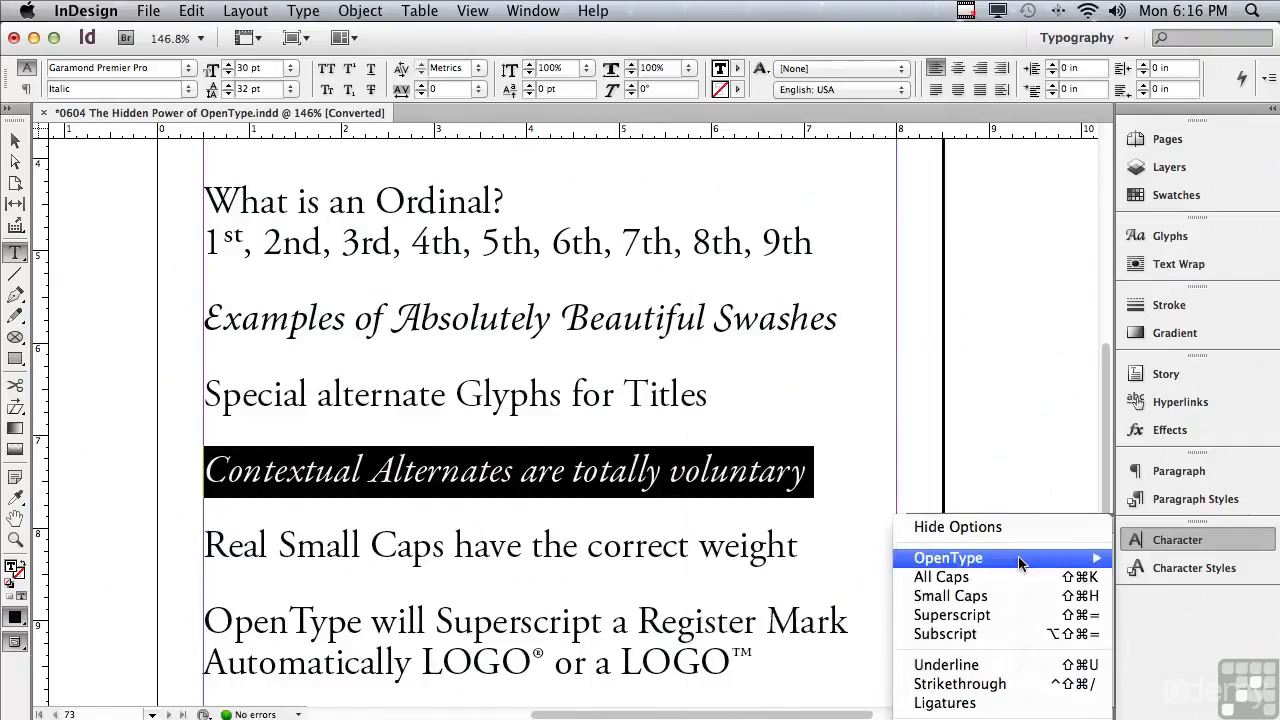
mouse_move(1000, 557)
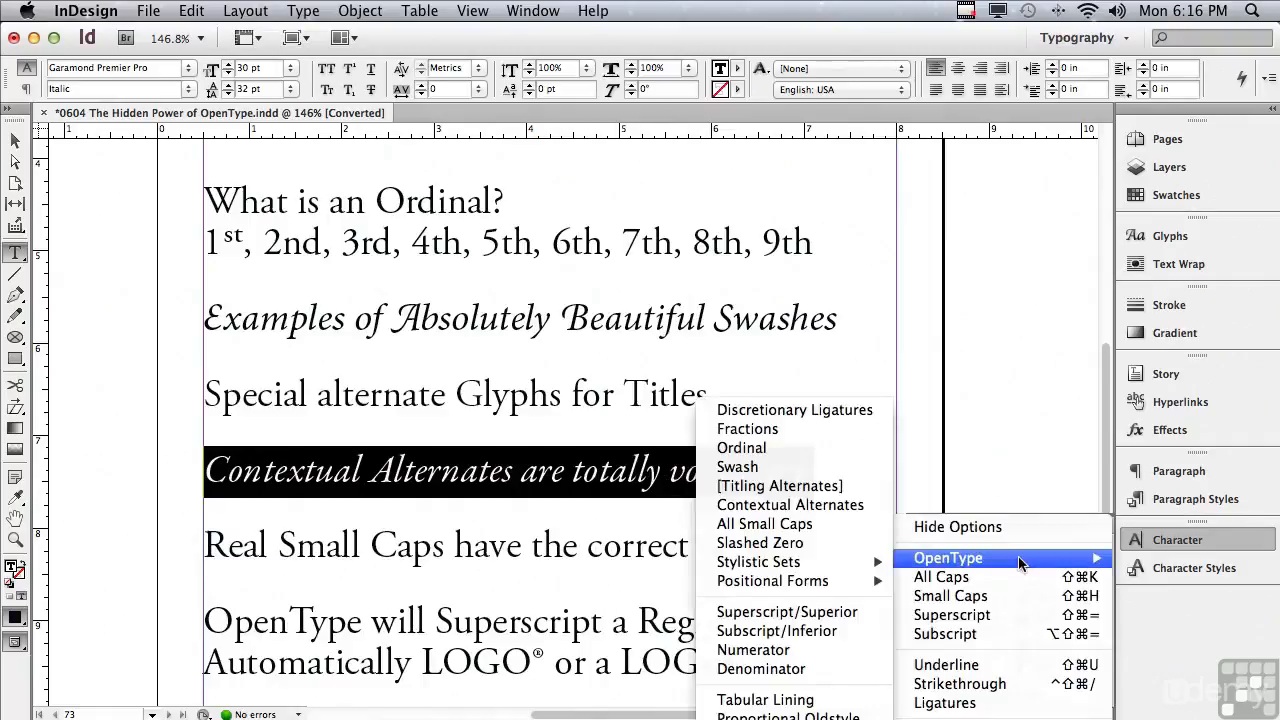
click(838, 506)
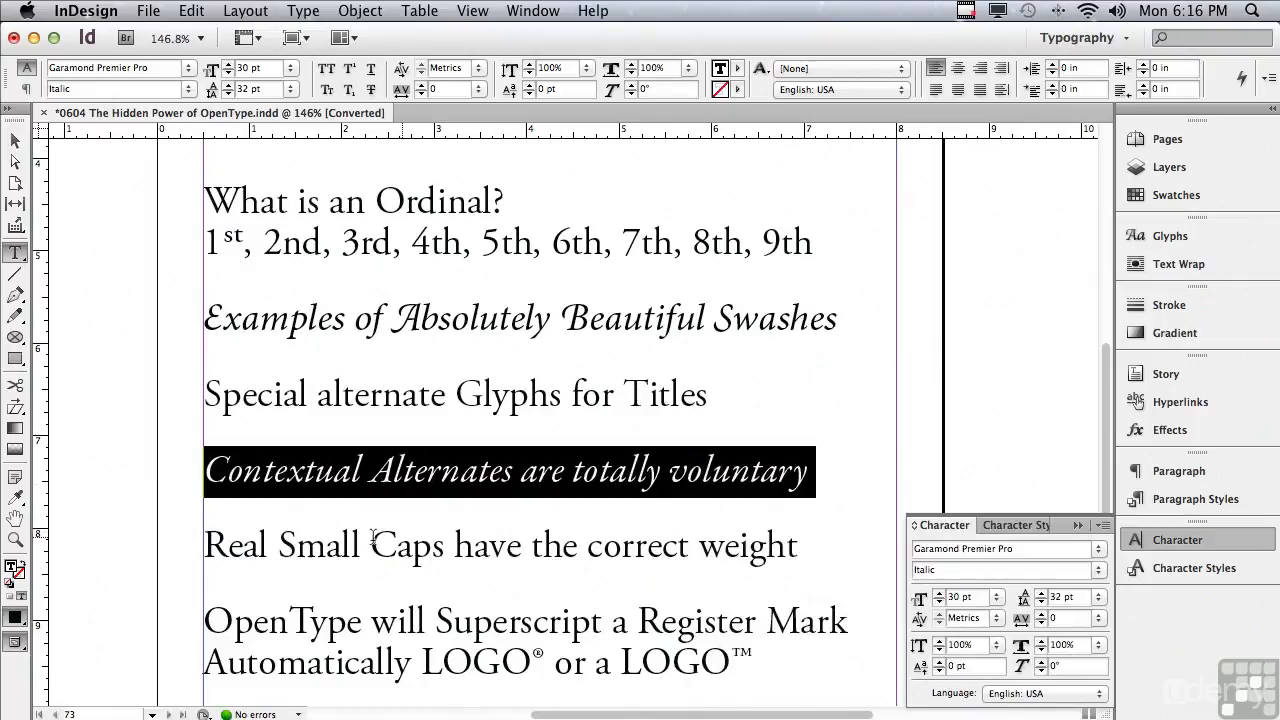
Apply OpenType All Small Caps to the line Real Small Caps have the correct weight, after trying and removing regular Small Caps.
drag(200, 556, 808, 580)
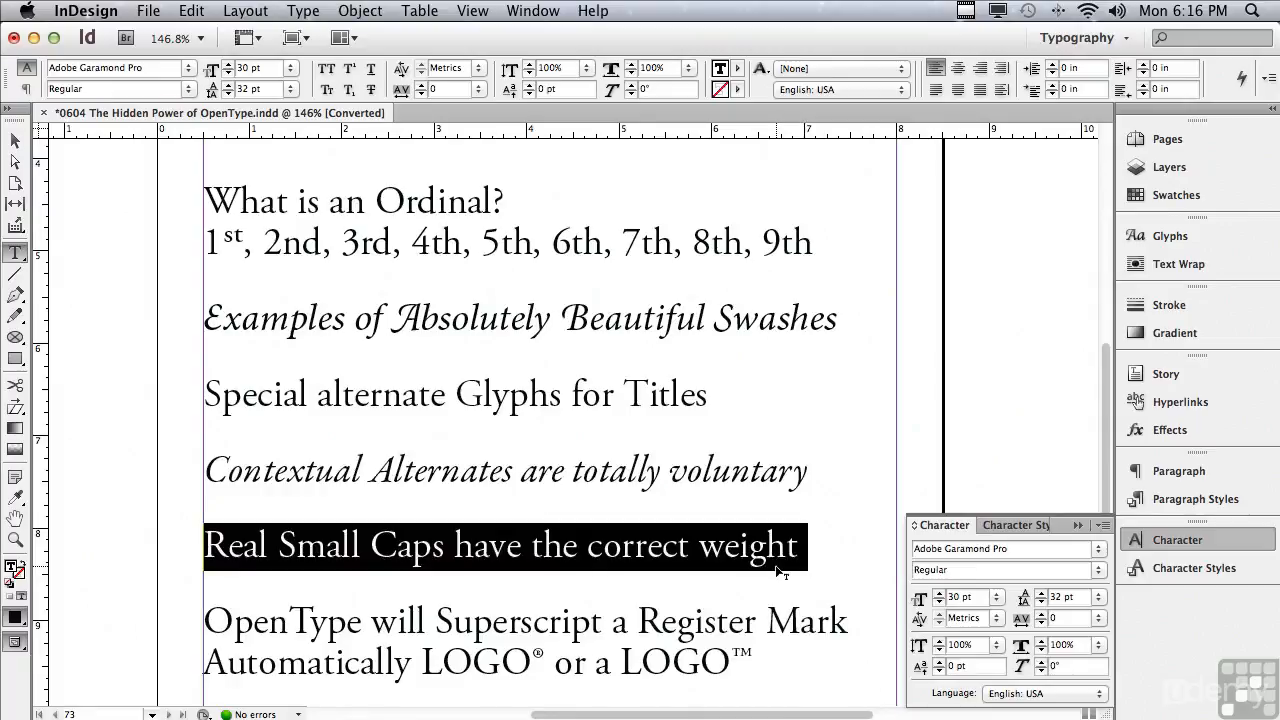
click(324, 91)
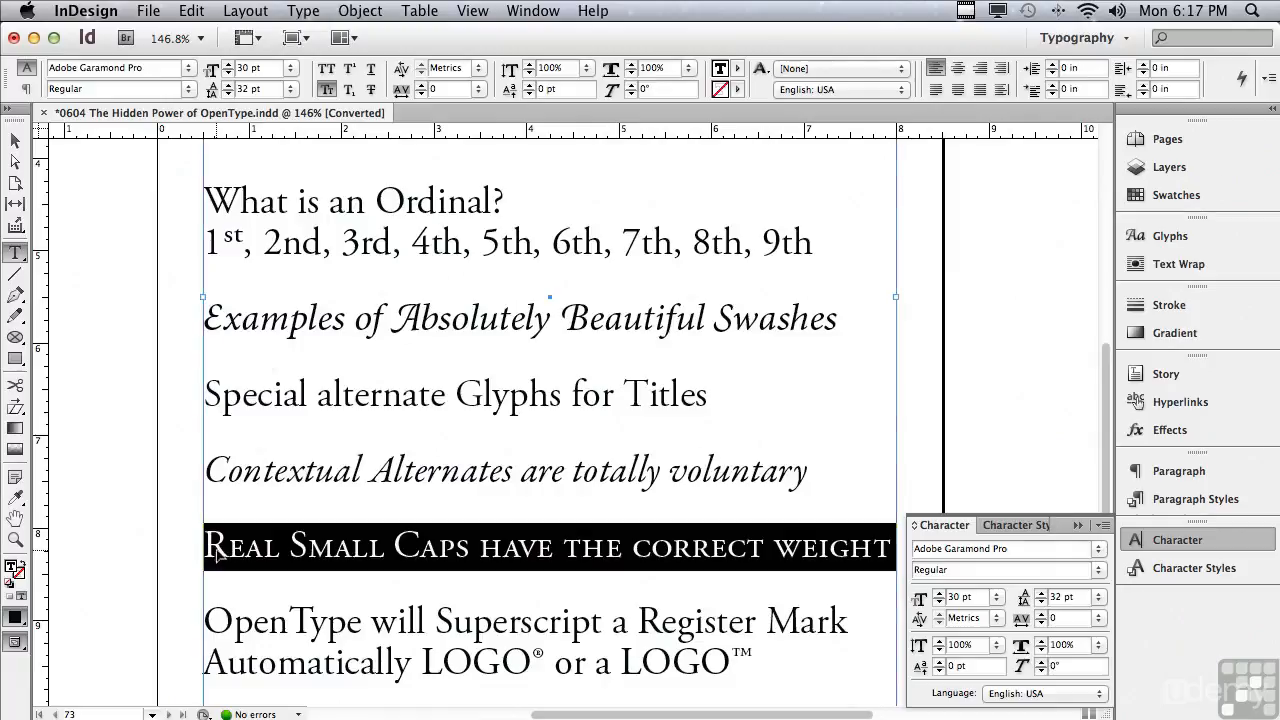
key(super+shift+h)
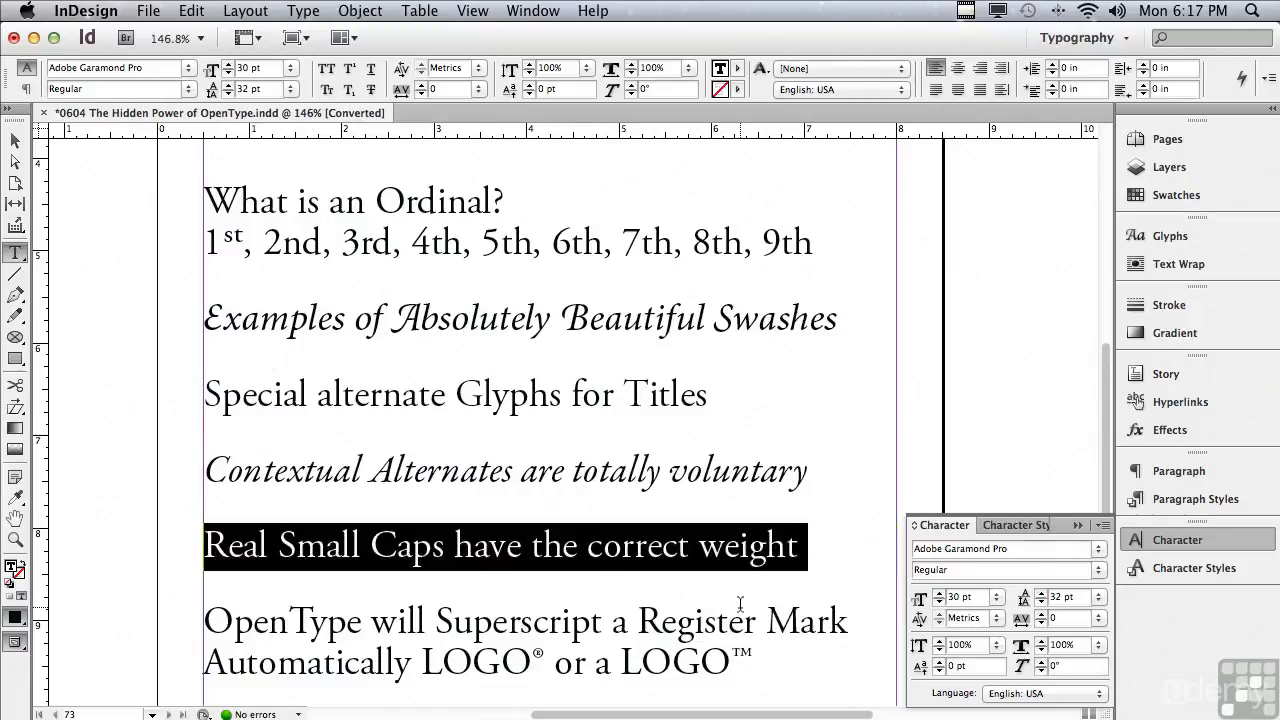
click(1104, 528)
mouse_move(1067, 560)
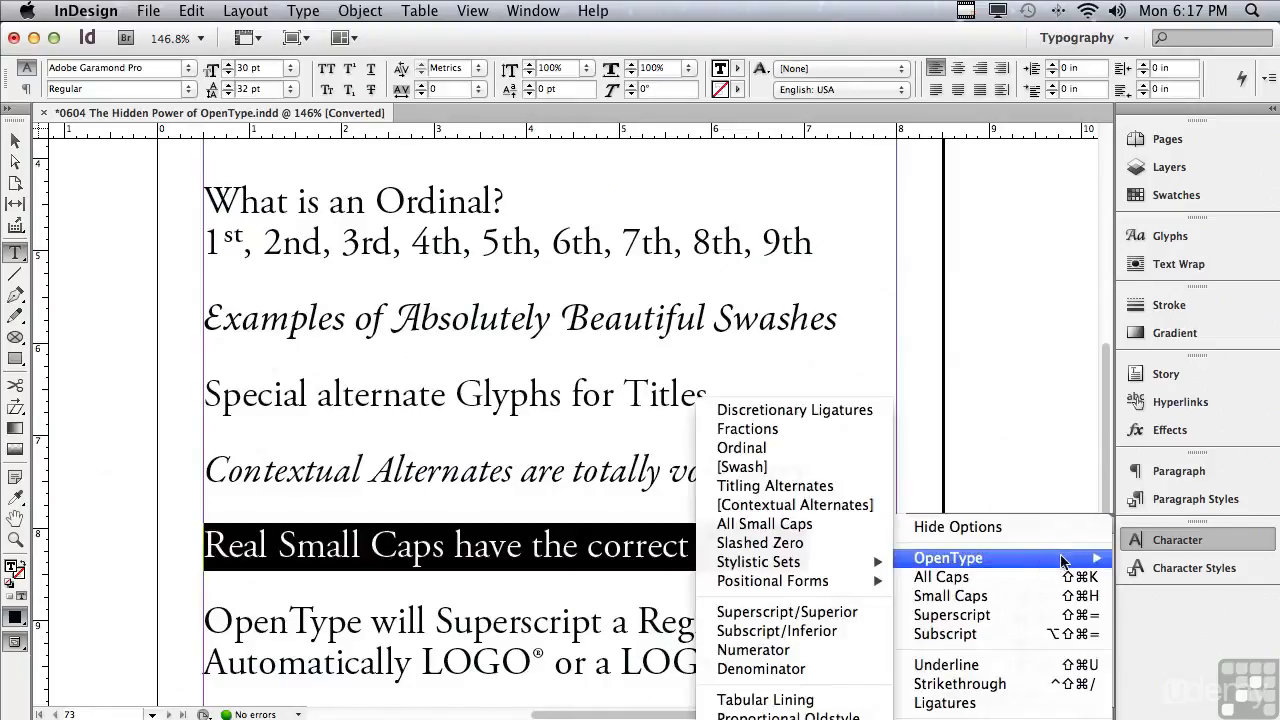
click(827, 524)
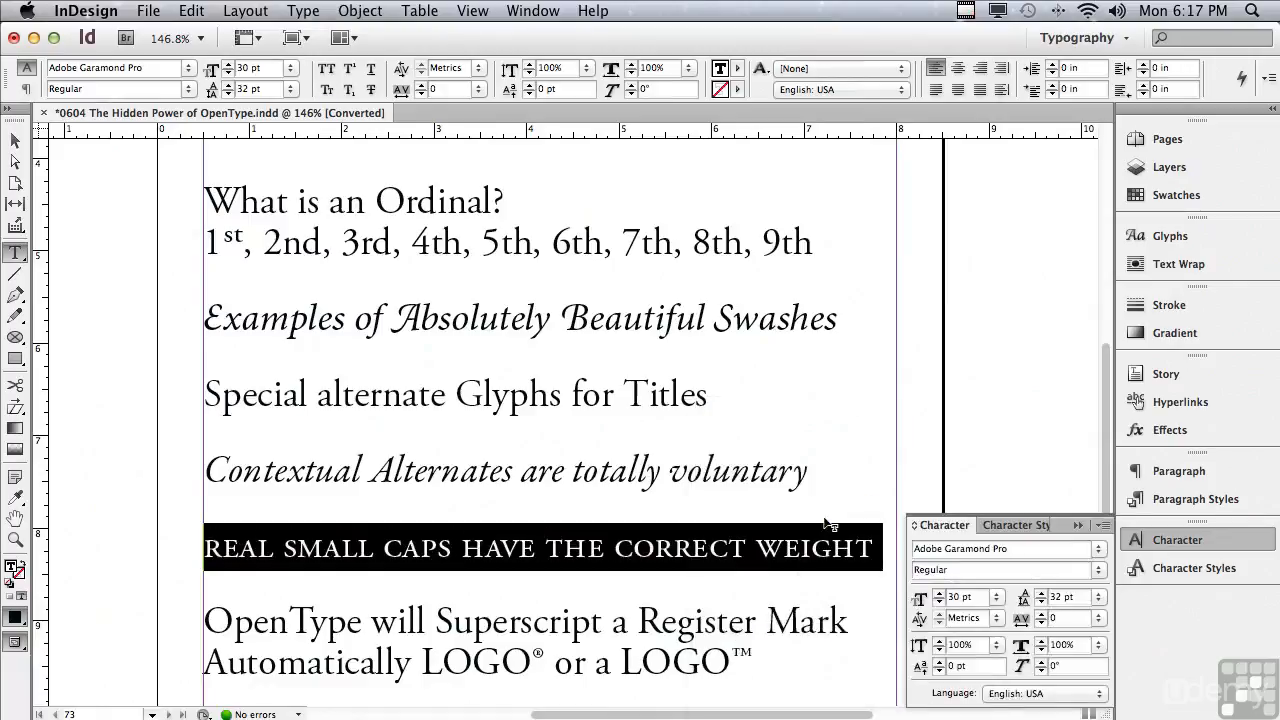
Toggle Superscript on and off for the trademark symbol after the second LOGO.
scroll(1100, 362, down, 1)
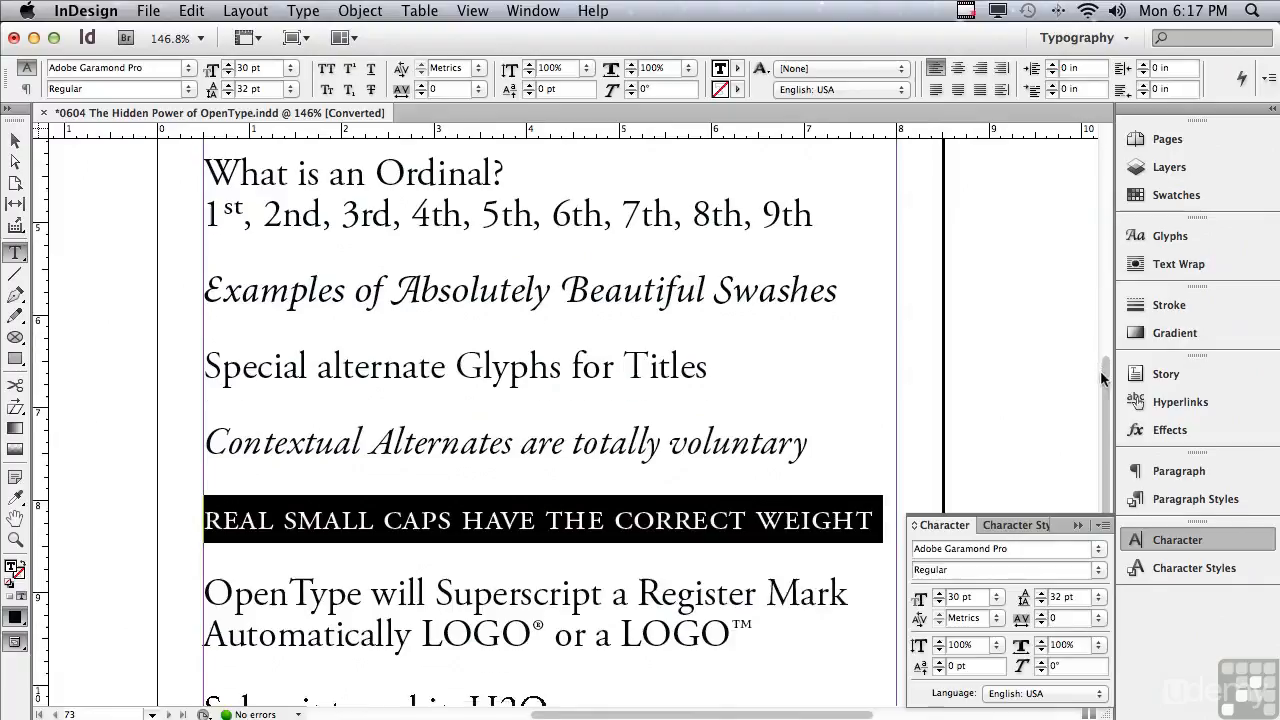
scroll(1100, 362, down, 5)
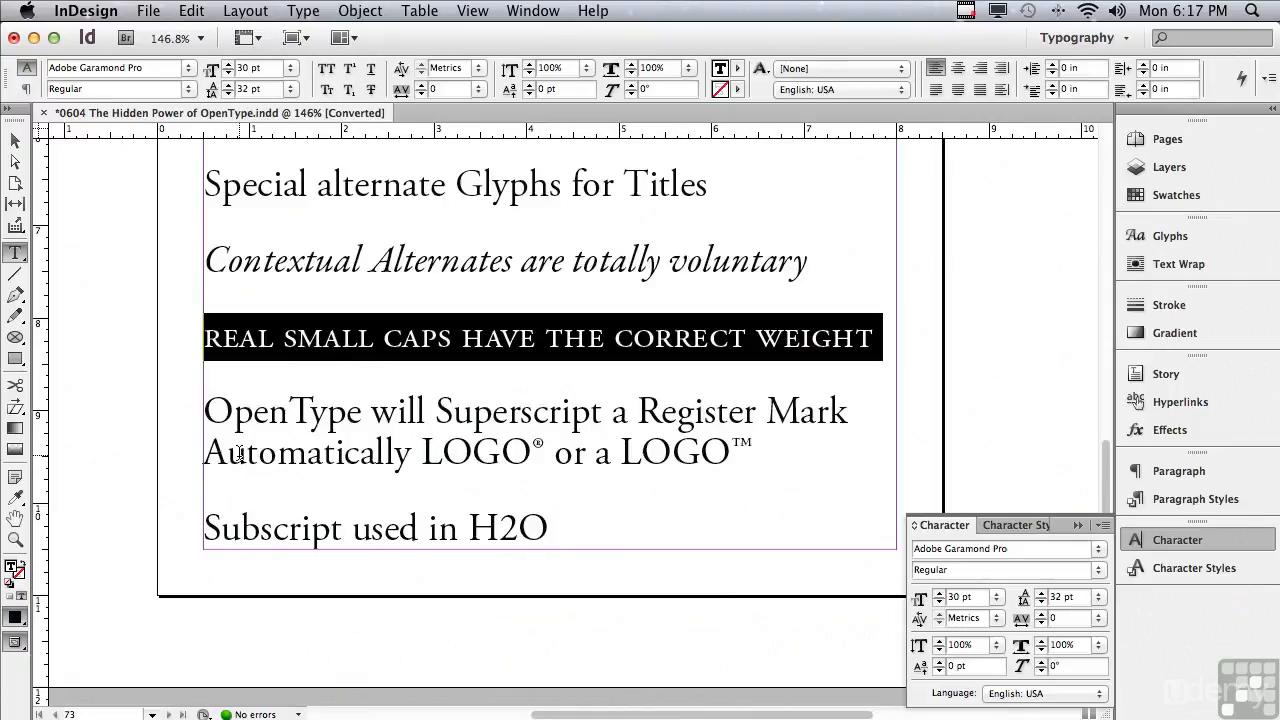
drag(530, 447, 540, 447)
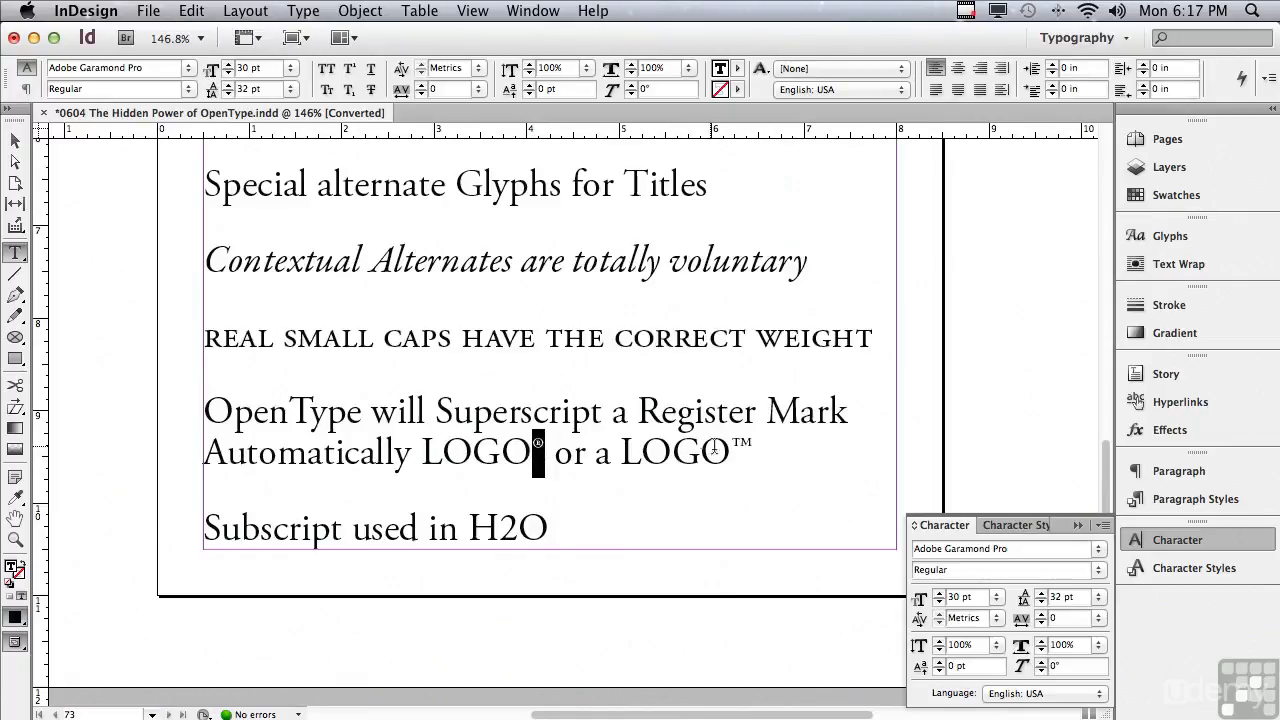
drag(731, 447, 750, 449)
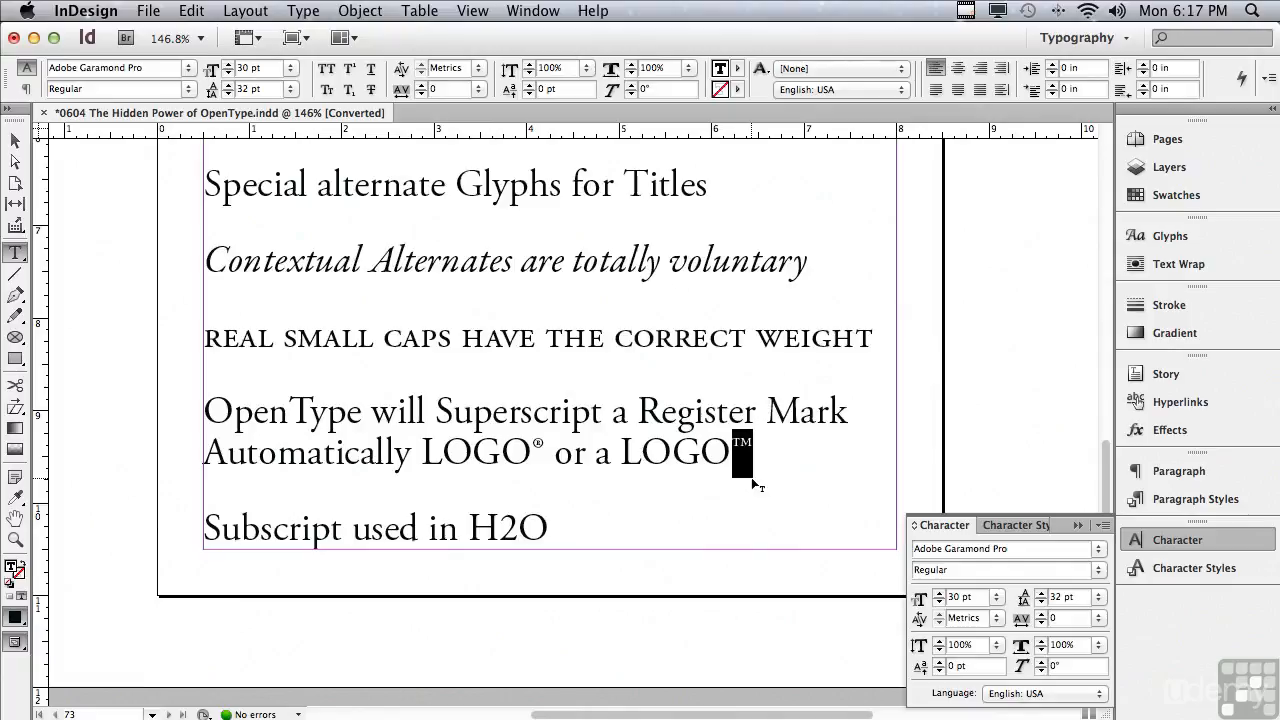
click(349, 73)
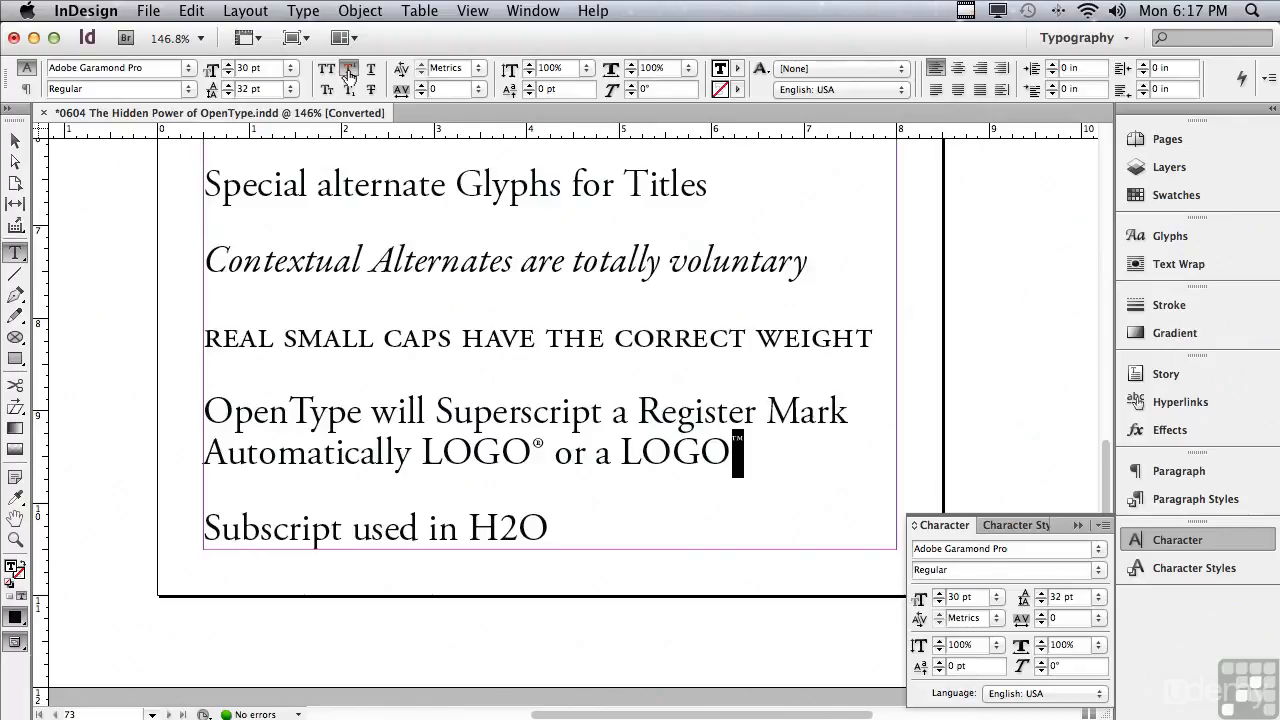
click(349, 73)
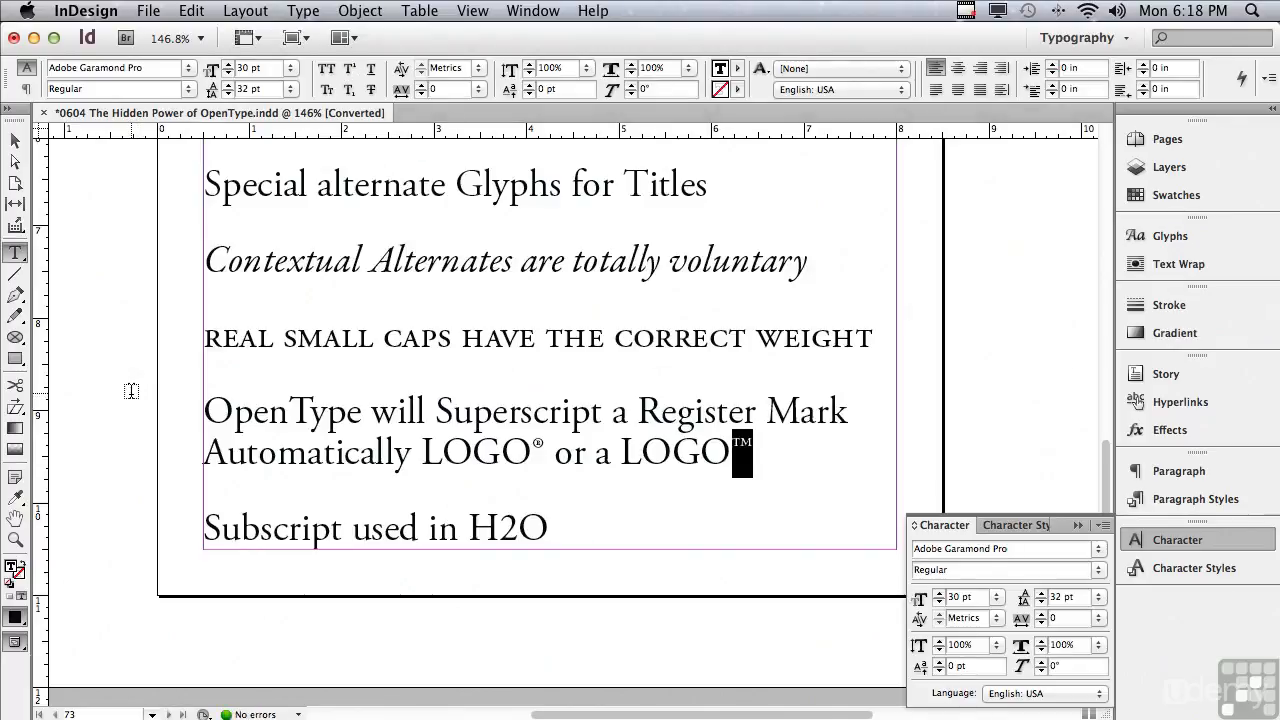
Apply OpenType Subscript/Inferior to the 2 in H2O.
drag(499, 528, 516, 530)
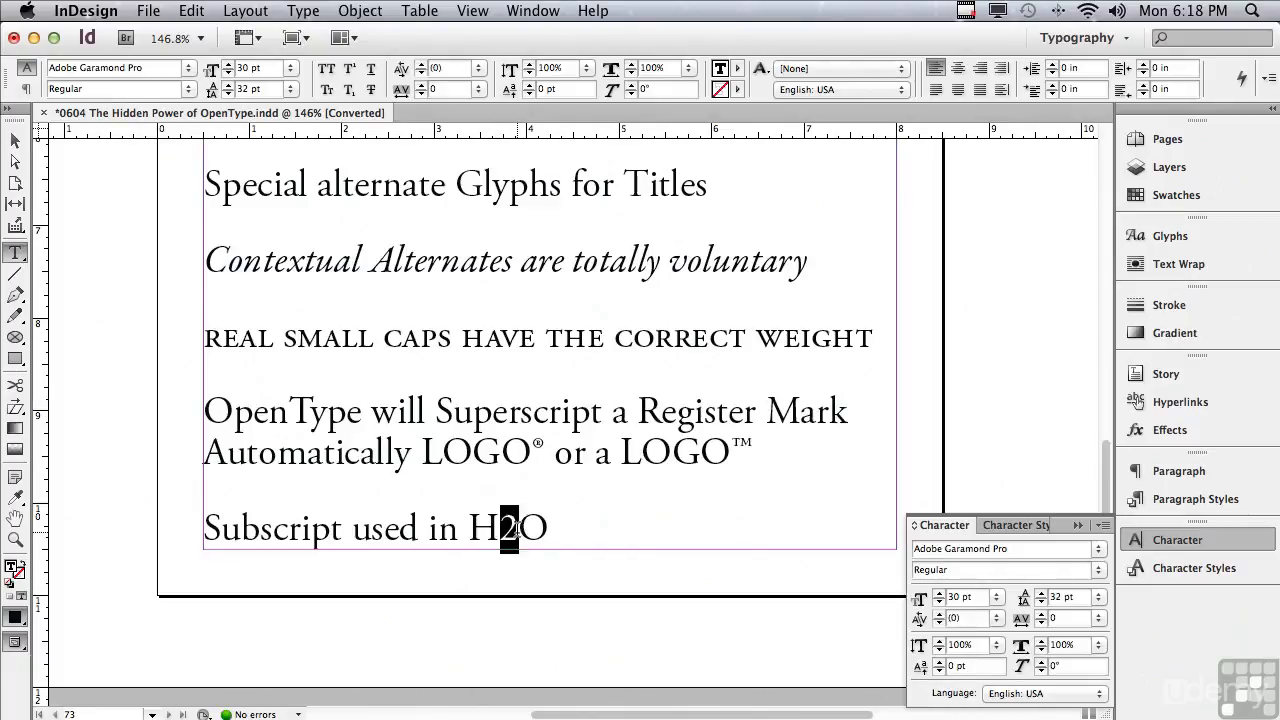
click(1103, 528)
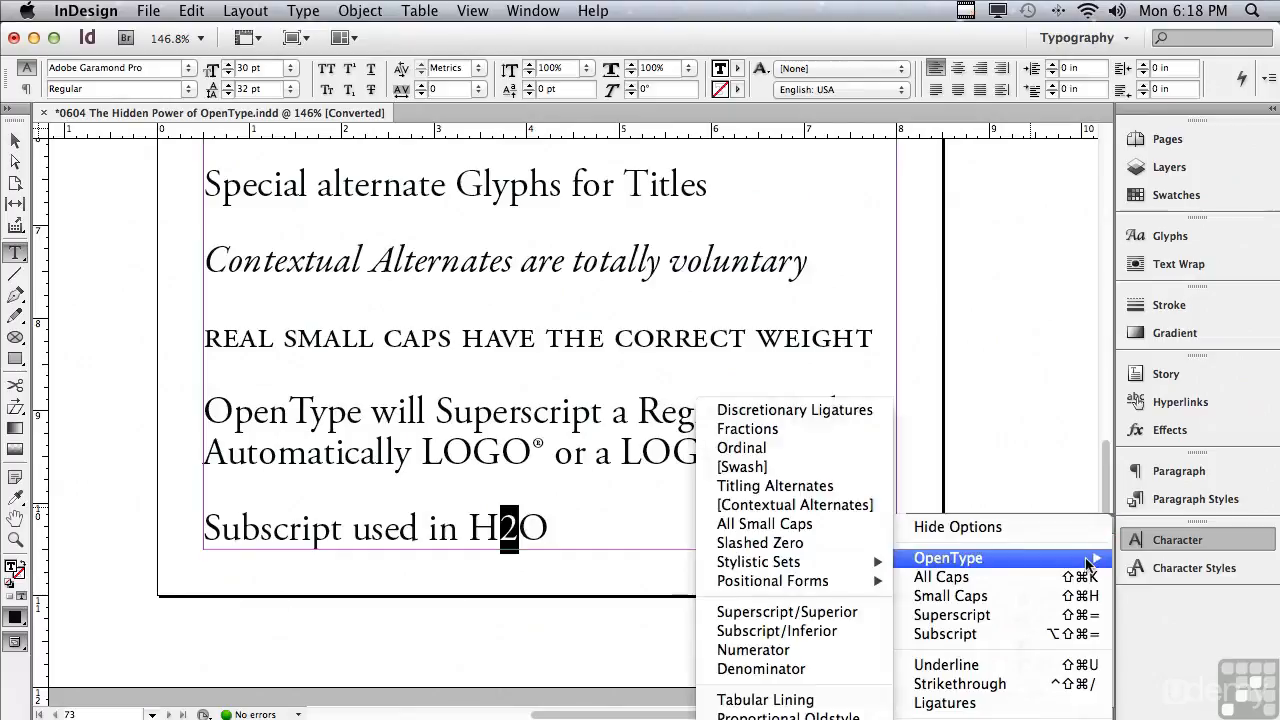
click(803, 633)
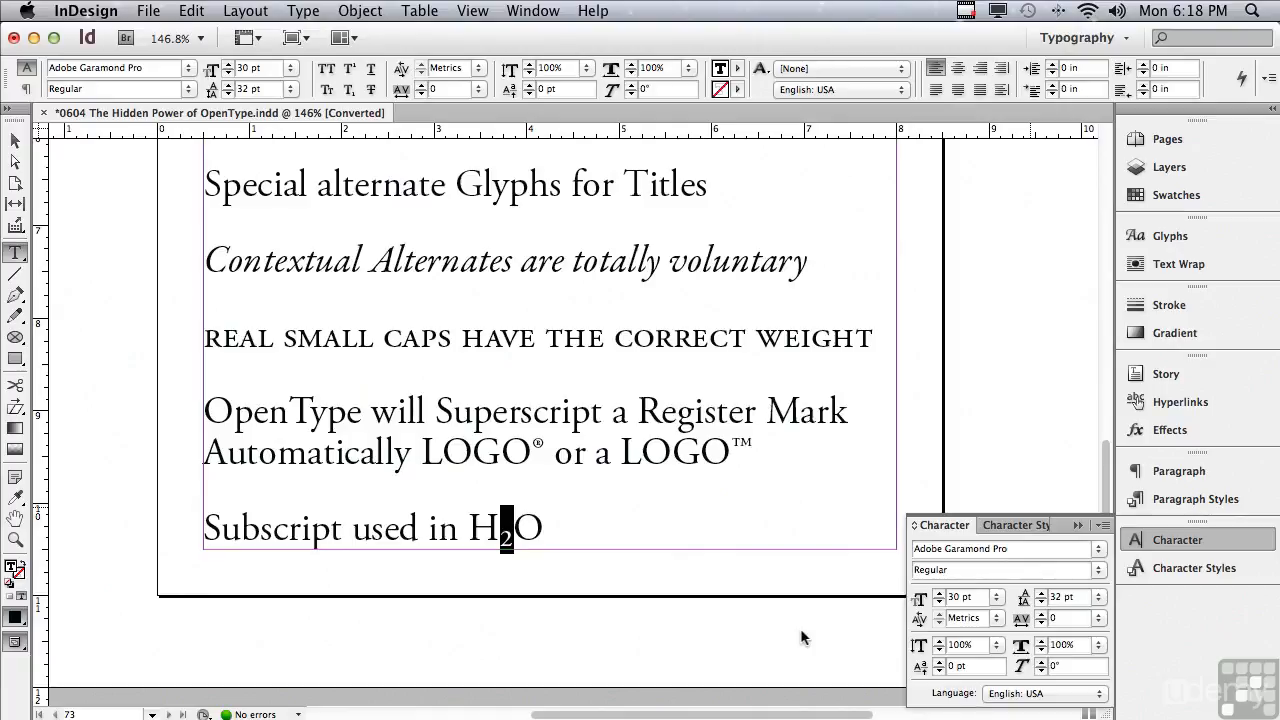
Apply regular Subscript to the 2 in H2O for comparison, then undo it.
key(super+alt+shift+equal)
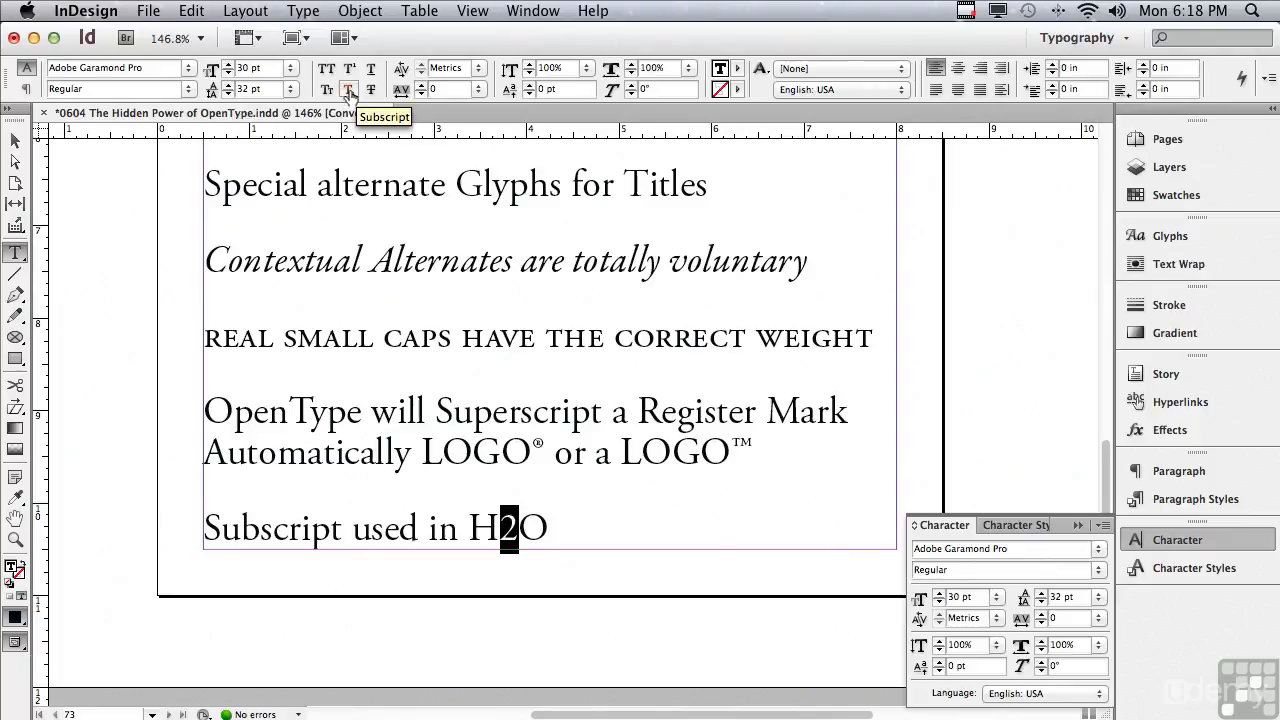
click(349, 93)
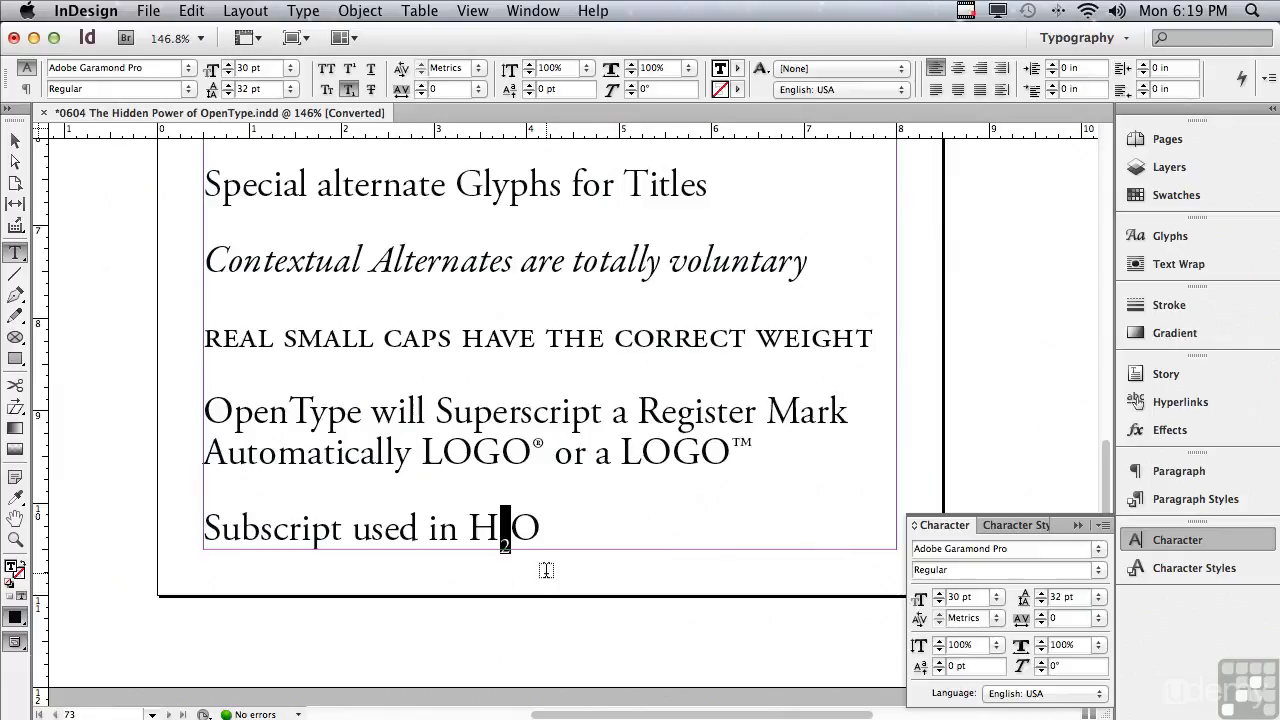
key(super+z)
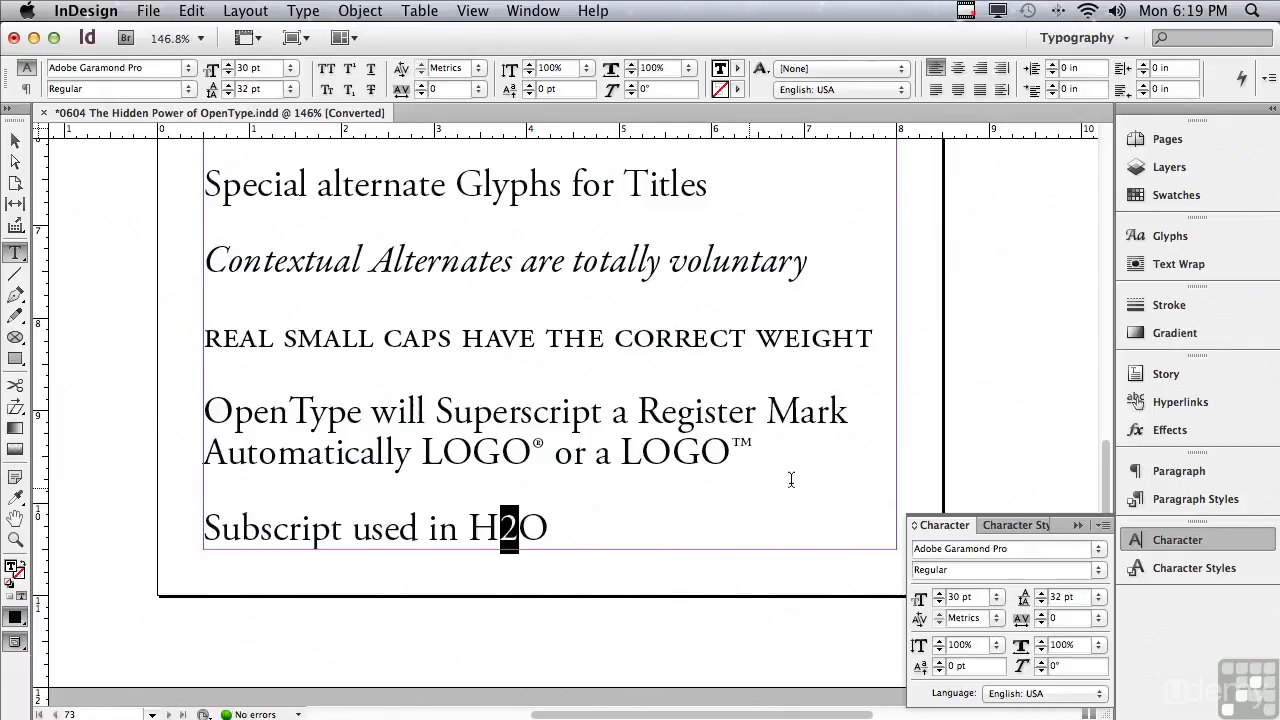
Reapply OpenType Subscript/Inferior to the 2 in H2O.
click(1104, 525)
mouse_move(1057, 565)
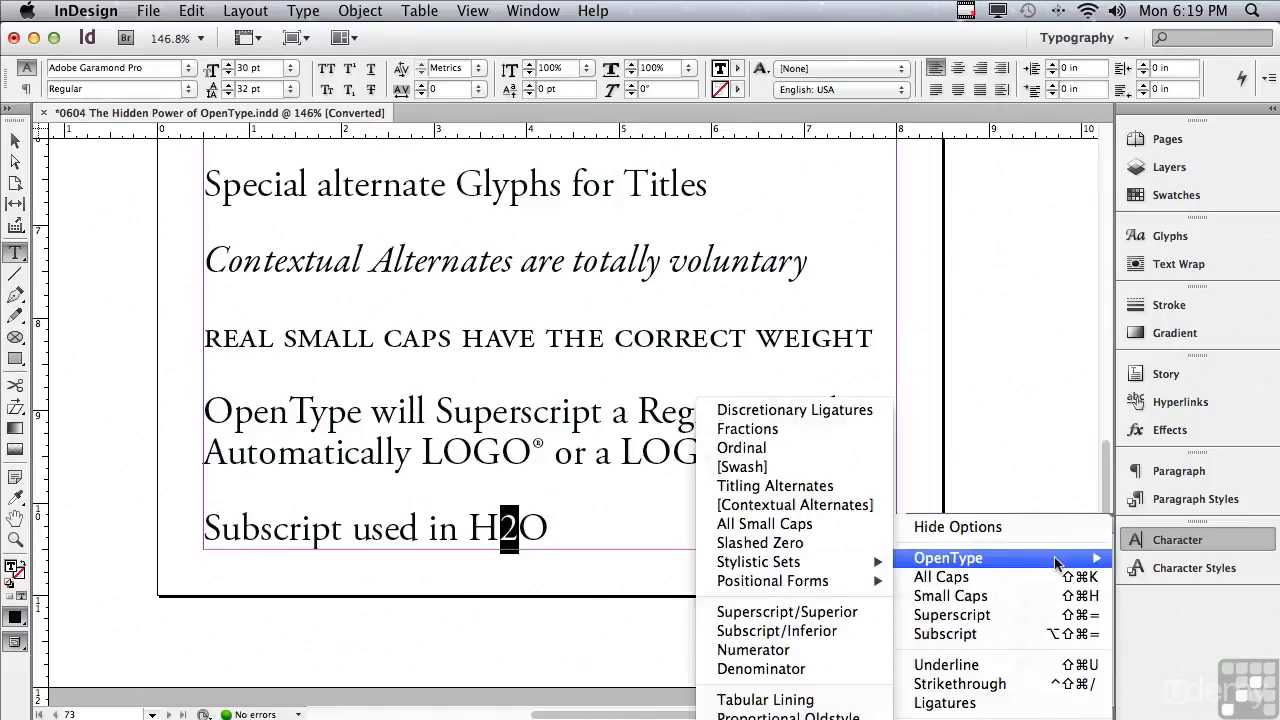
click(811, 632)
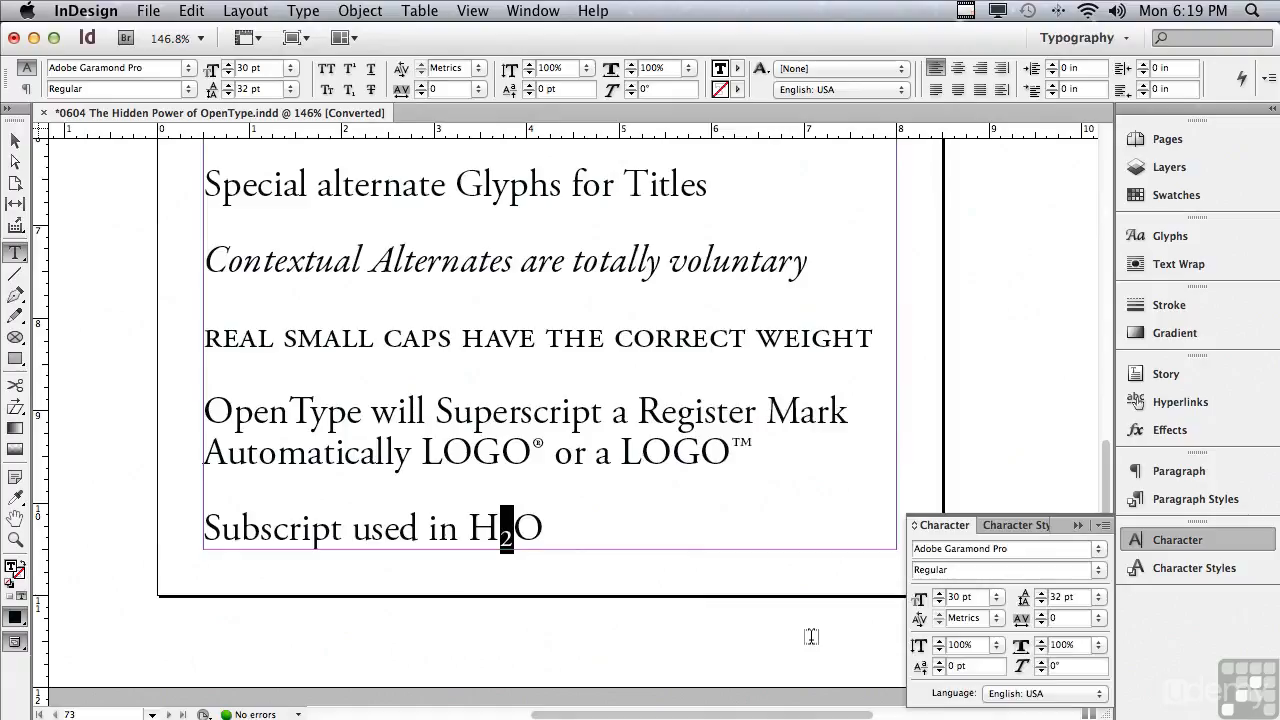